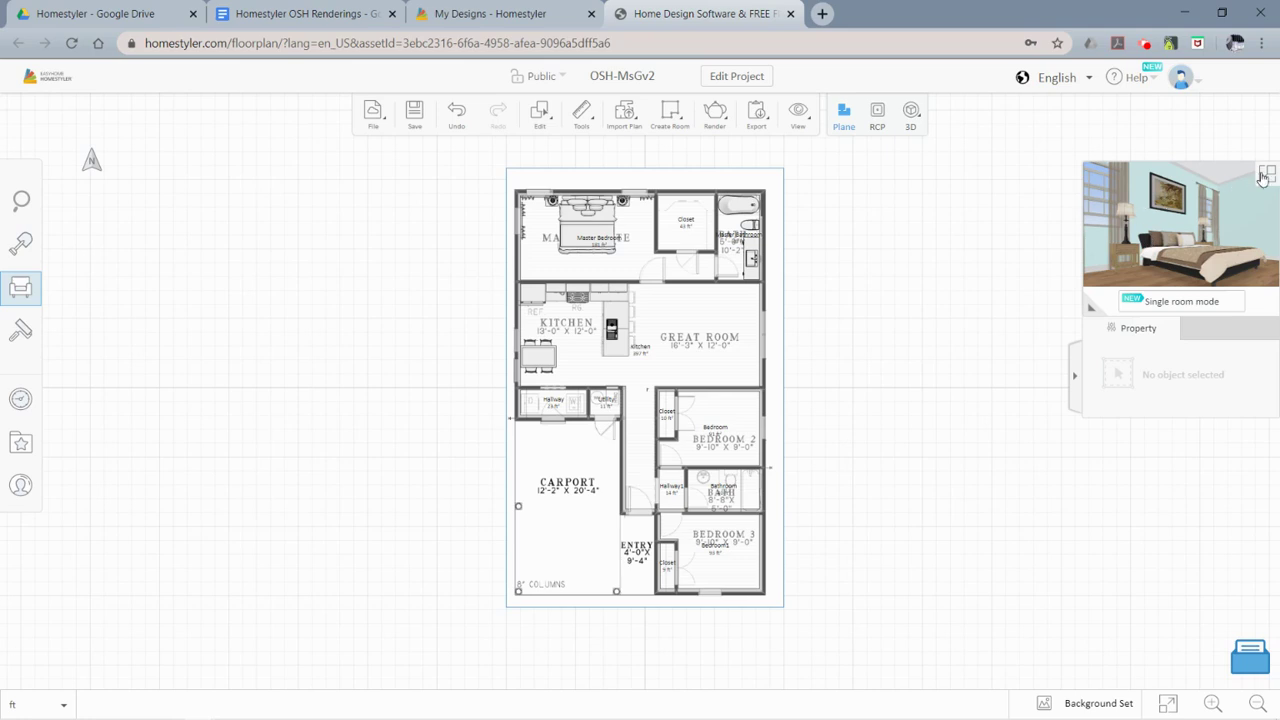
# Reposition the camera in the floor plan near the master bedroom's door, facing the bed, and show the room in 3D
pyautogui.click(1264, 174)
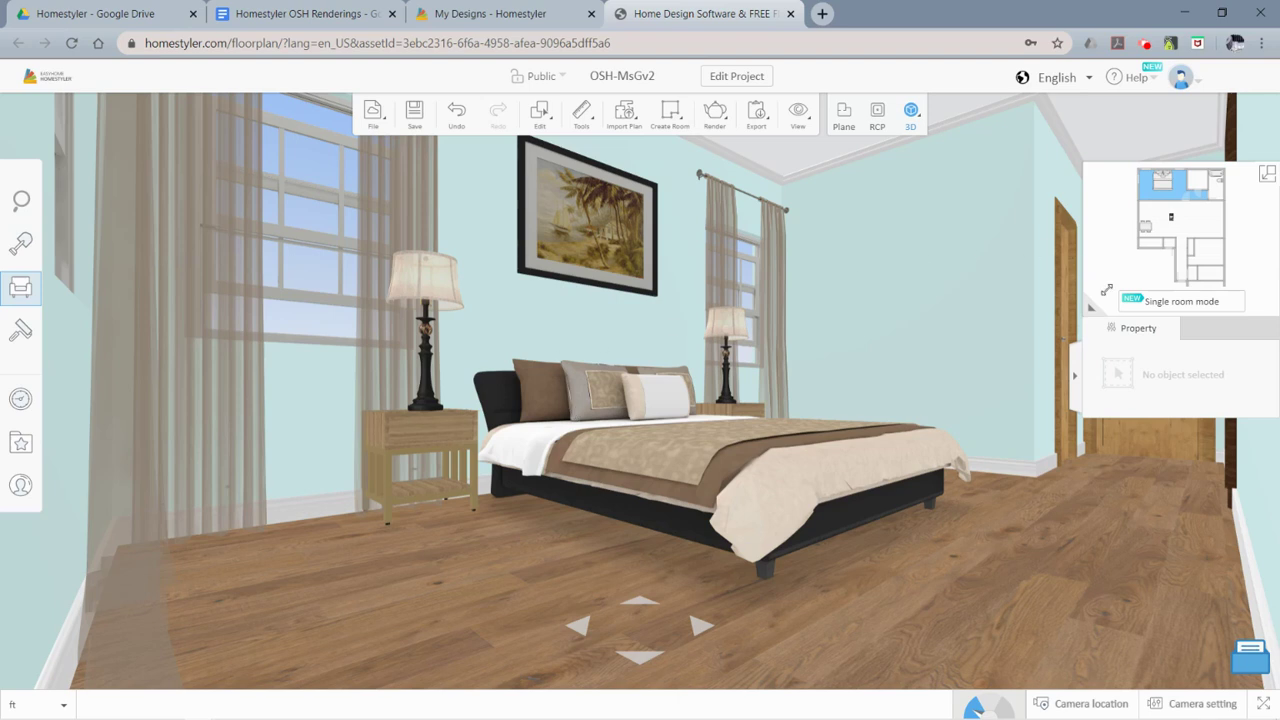
pyautogui.moveTo(719, 117)
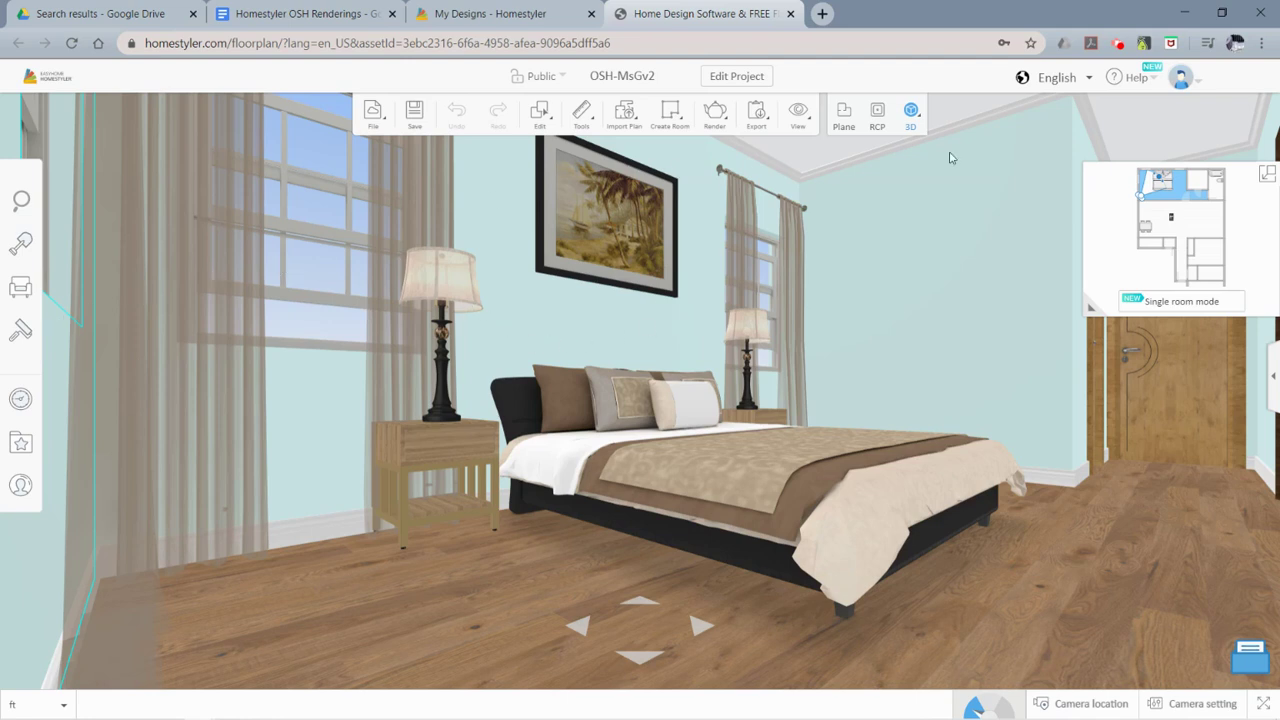
pyautogui.click(1265, 179)
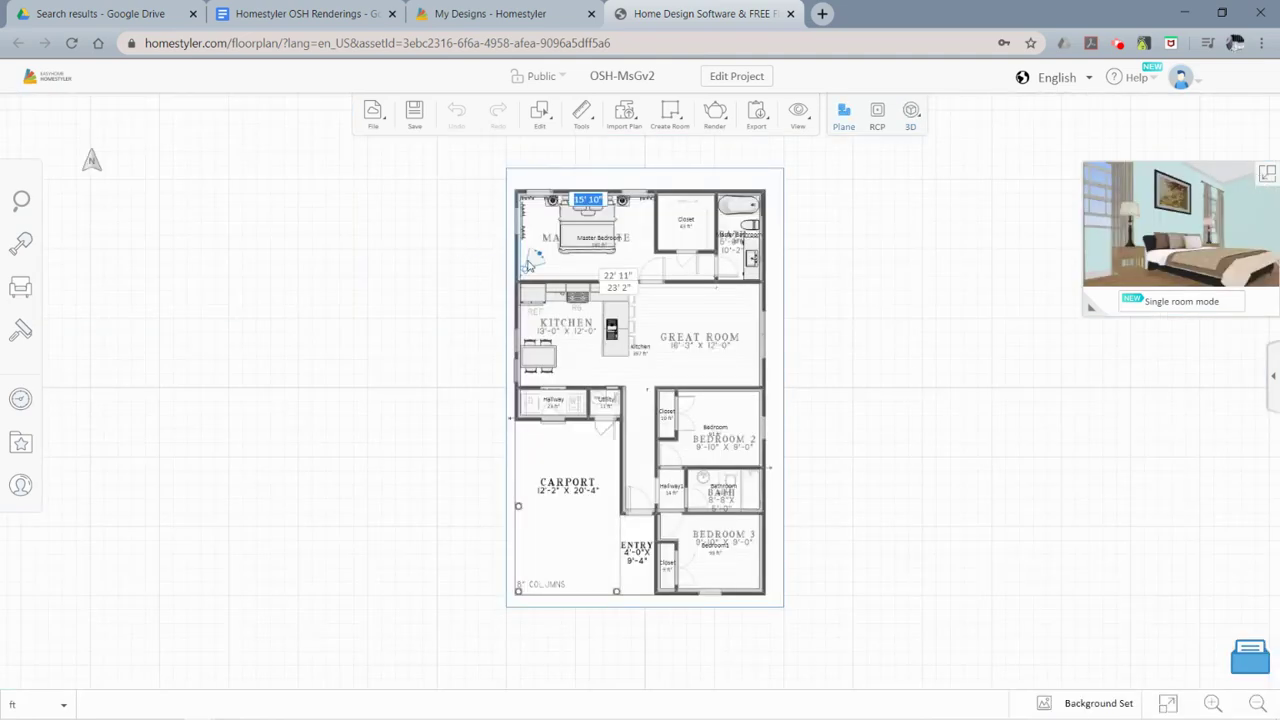
pyautogui.moveTo(521, 265)
pyautogui.mouseDown()
pyautogui.moveTo(634, 260)
pyautogui.moveTo(643, 272)
pyautogui.moveTo(643, 251)
pyautogui.moveTo(630, 252)
pyautogui.moveTo(652, 281)
pyautogui.mouseUp()
pyautogui.click(649, 274)
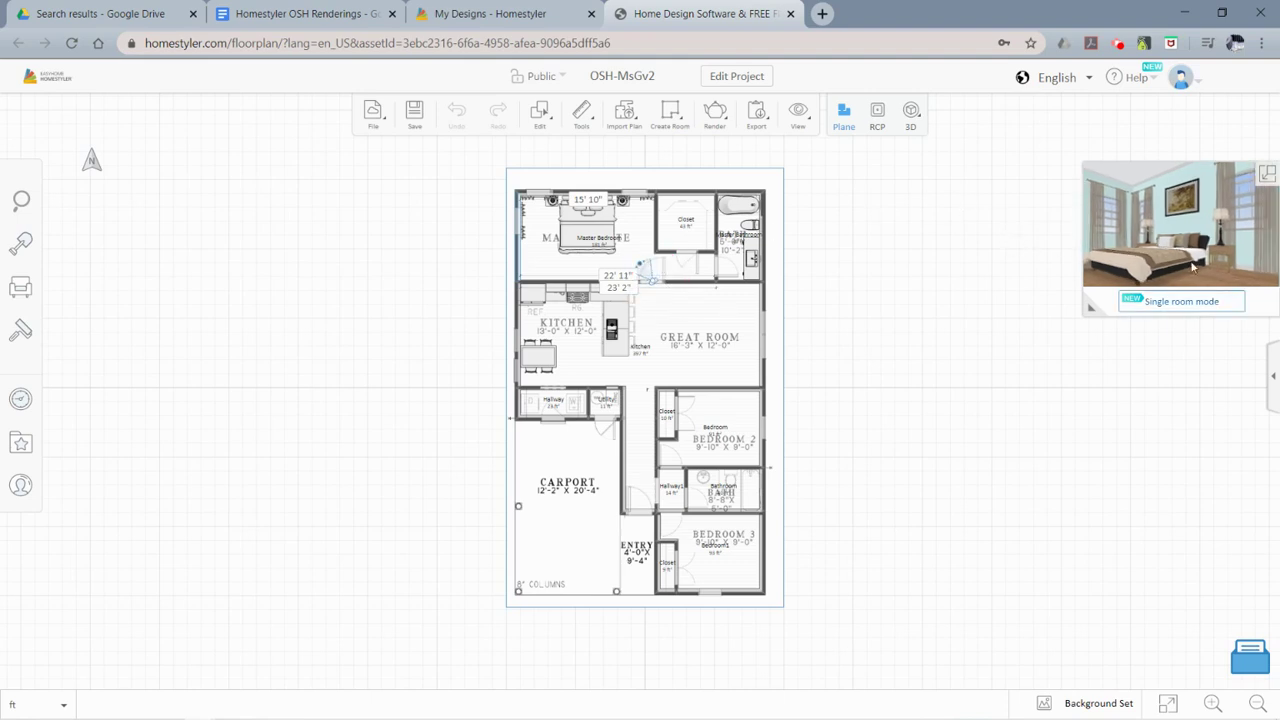
pyautogui.click(1268, 174)
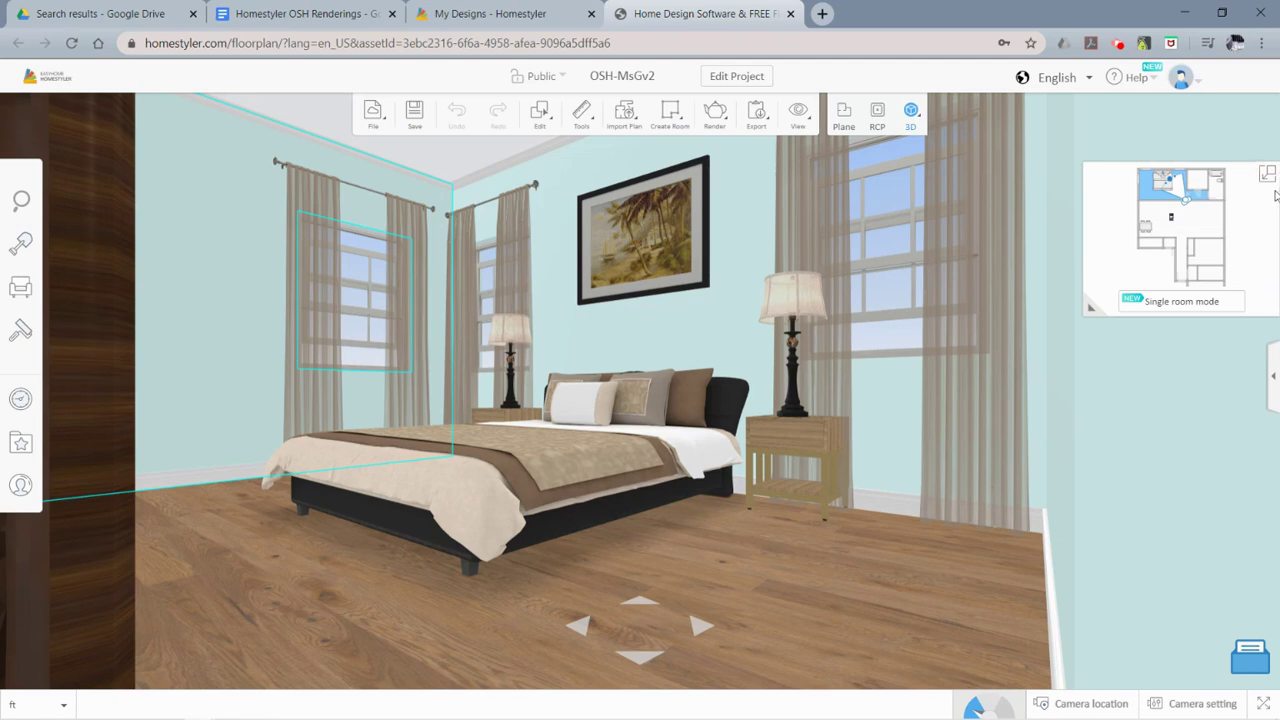
# Open the render setup for the bedroom view and consult the camera movement commands in the Homestyler OSH Renderings document
pyautogui.moveTo(716, 114)
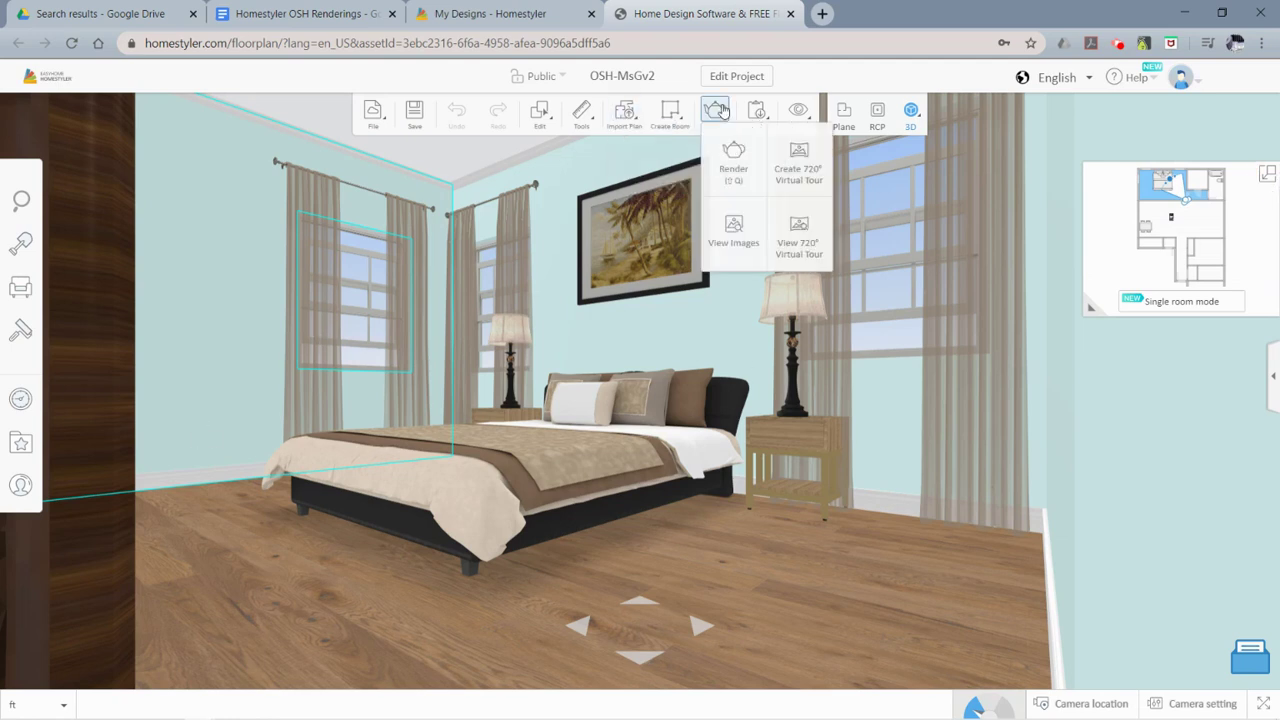
pyautogui.click(737, 160)
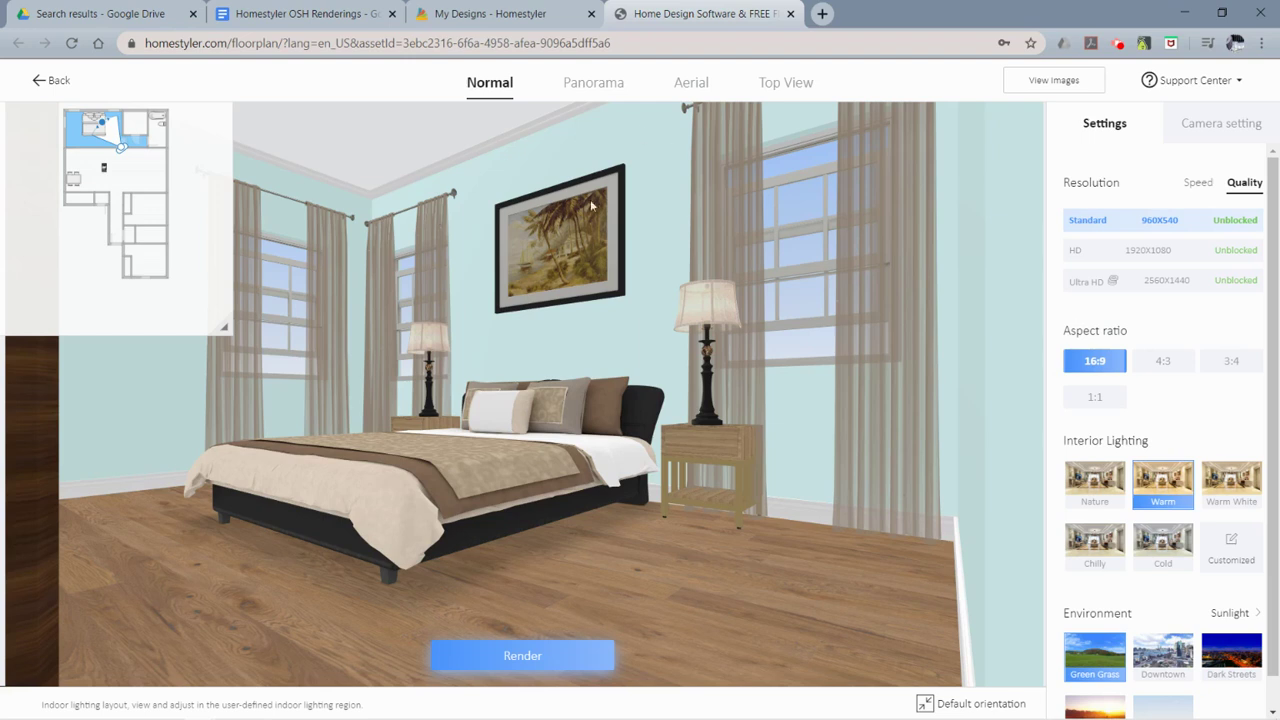
pyautogui.click(306, 14)
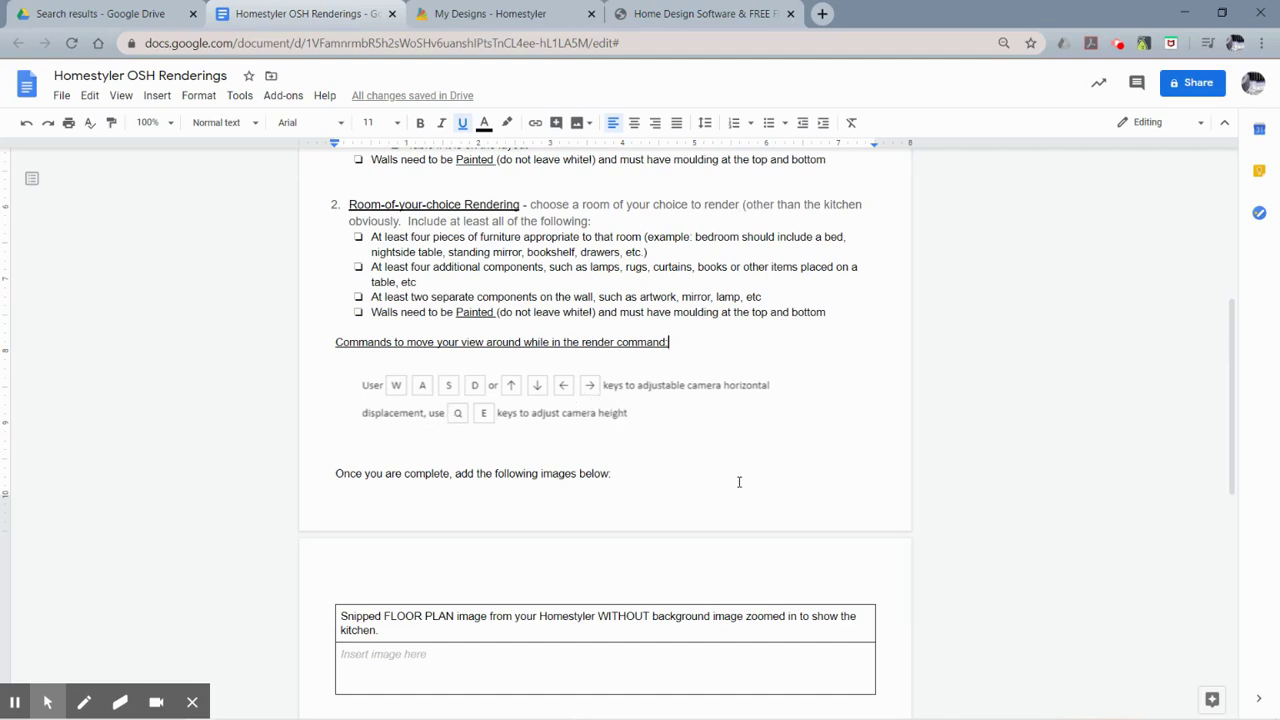
pyautogui.click(685, 20)
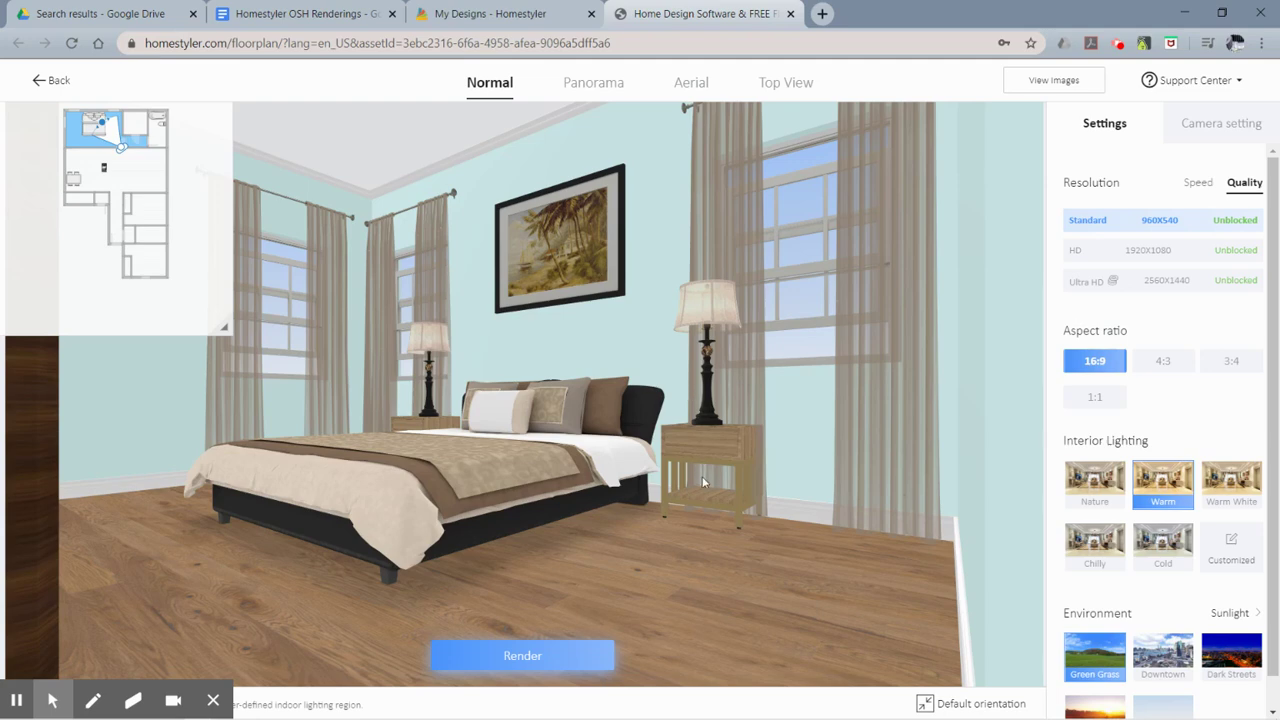
# Adjust the camera's tilt and height in the bedroom render preview to frame the bed and windows
pyautogui.moveTo(696, 487); pyautogui.dragTo(685, 515)
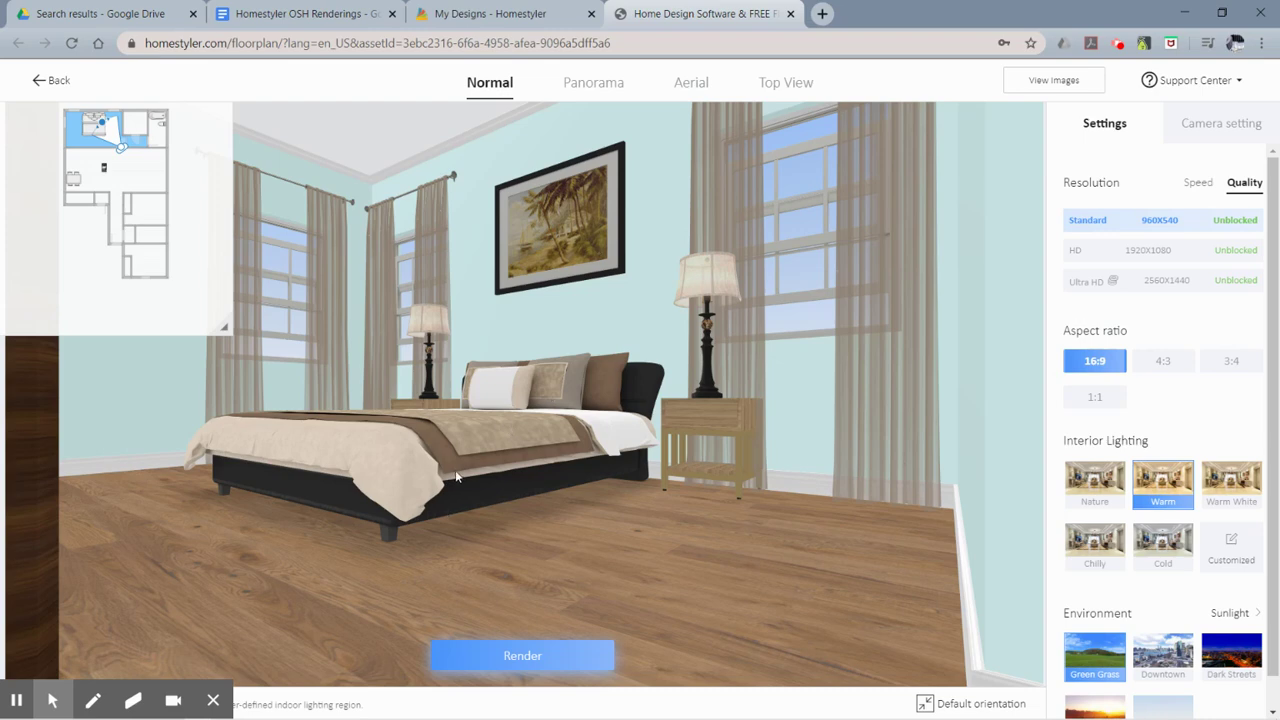
pyautogui.press('q')
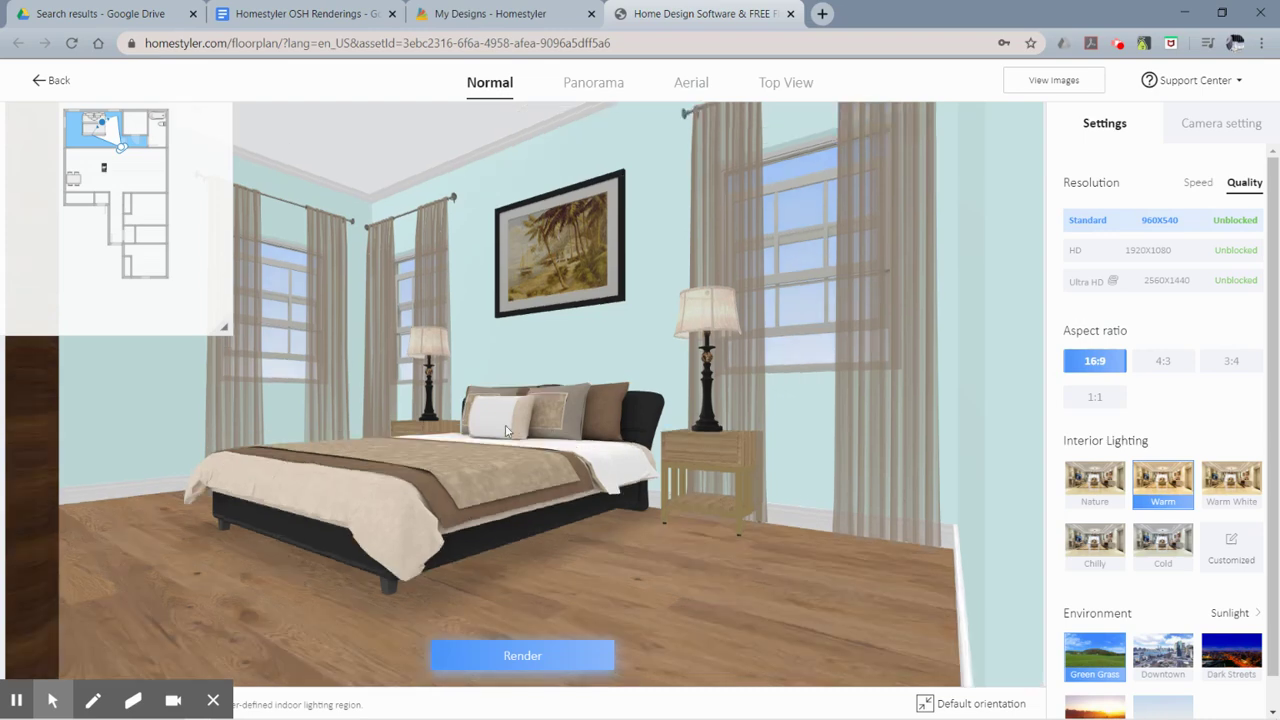
pyautogui.press('q')
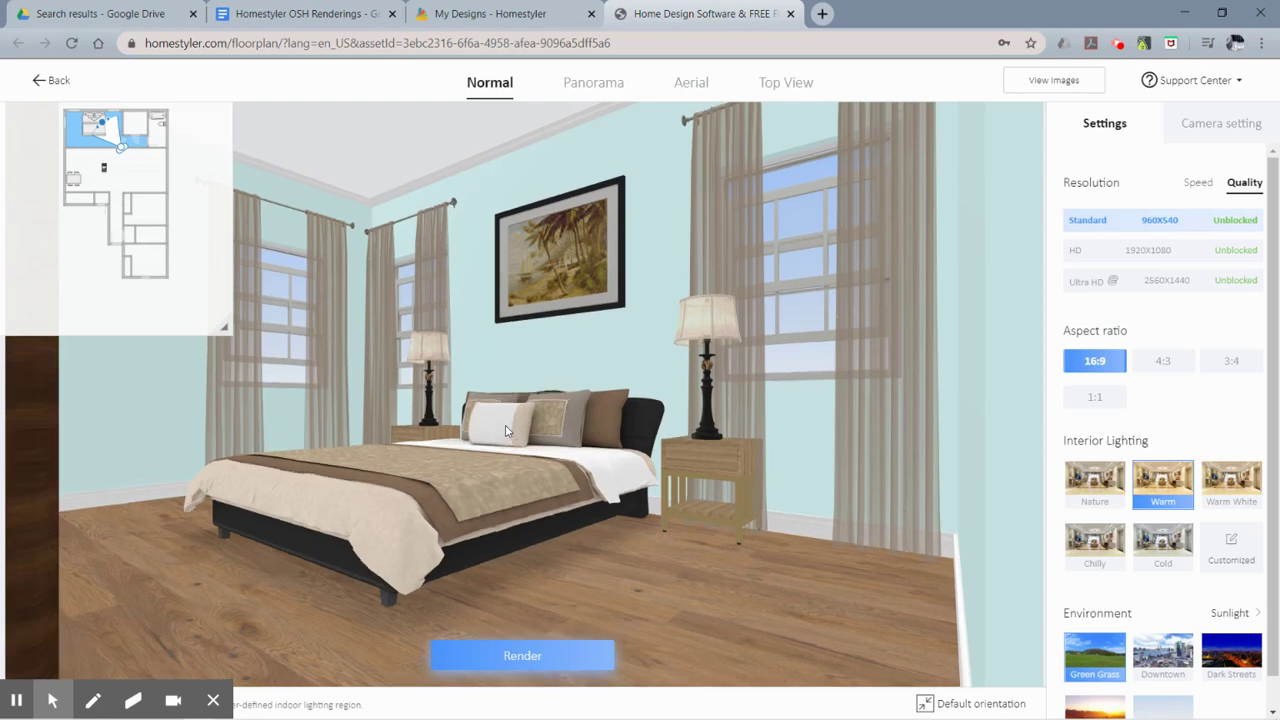
pyautogui.press('e')
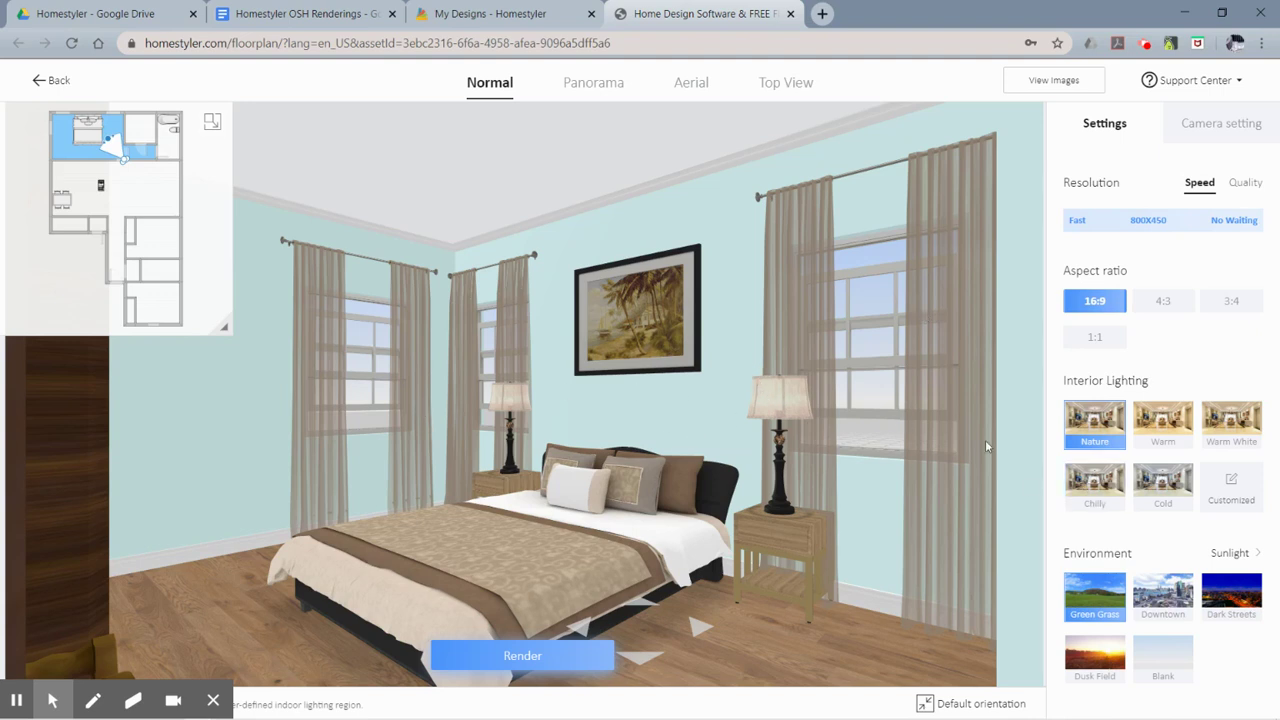
# Set the render's interior lighting to Warm and check the sunlight settings
pyautogui.click(1176, 428)
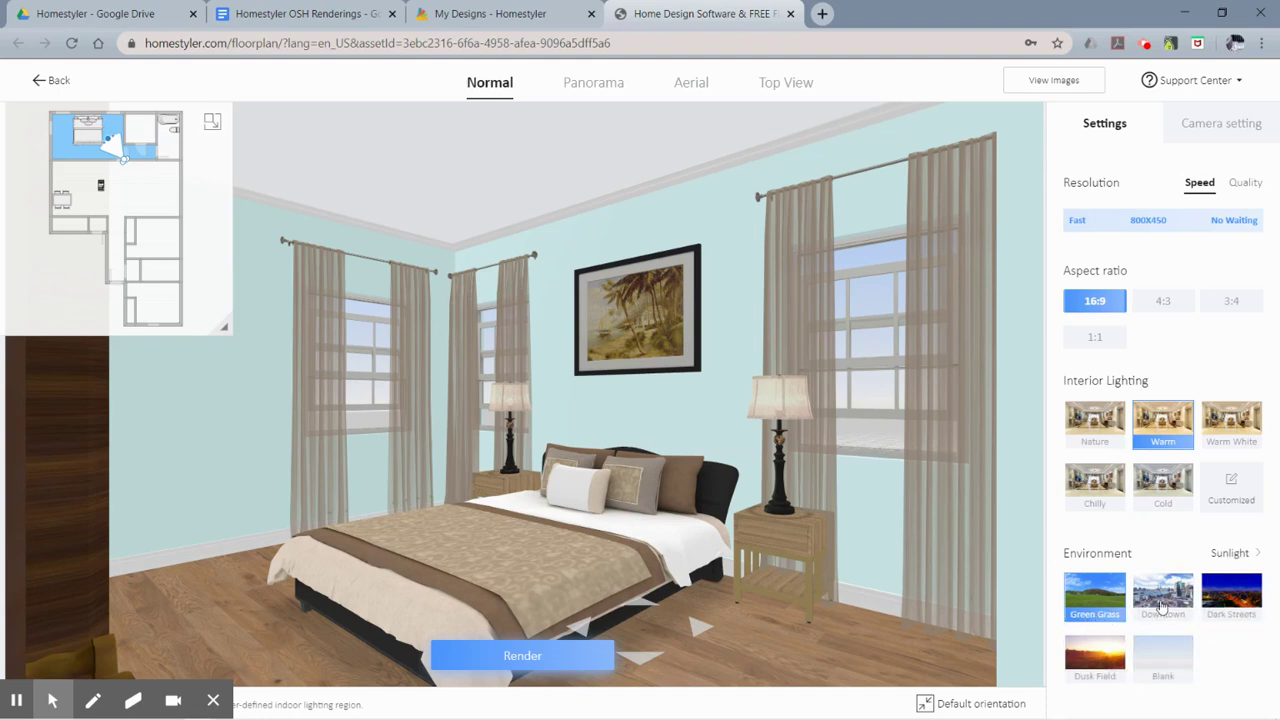
pyautogui.click(1230, 554)
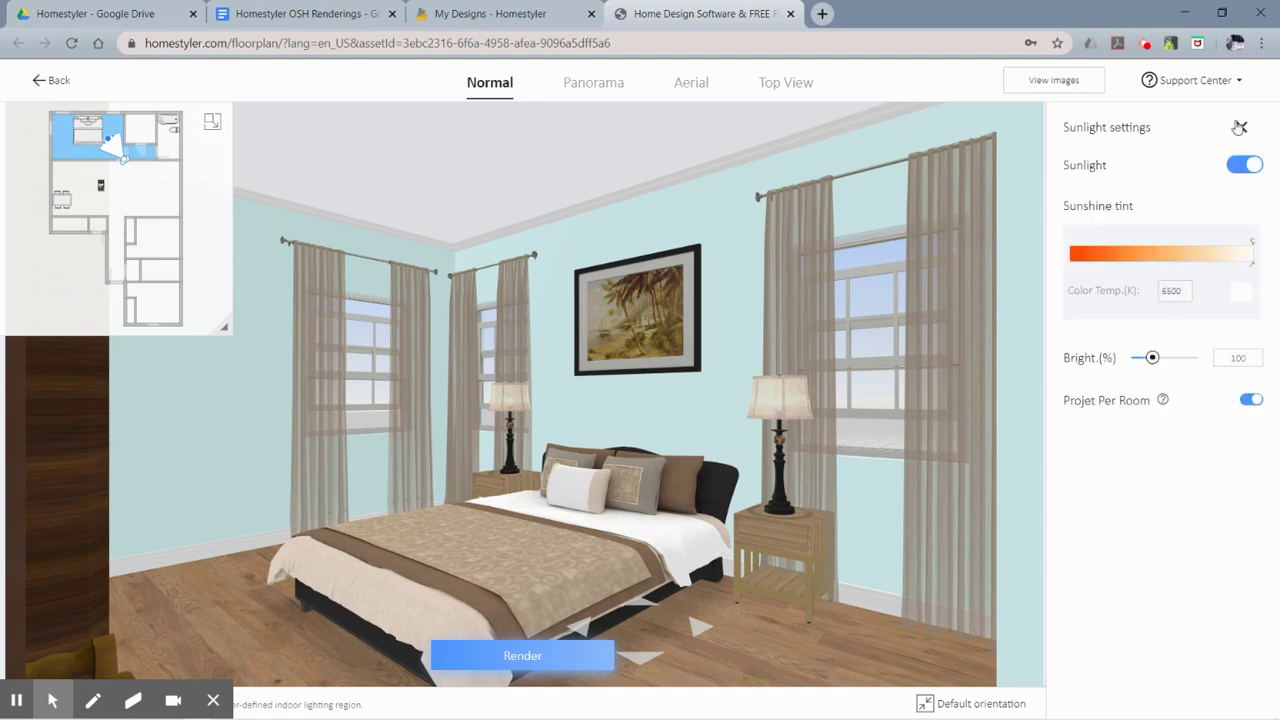
pyautogui.click(1239, 127)
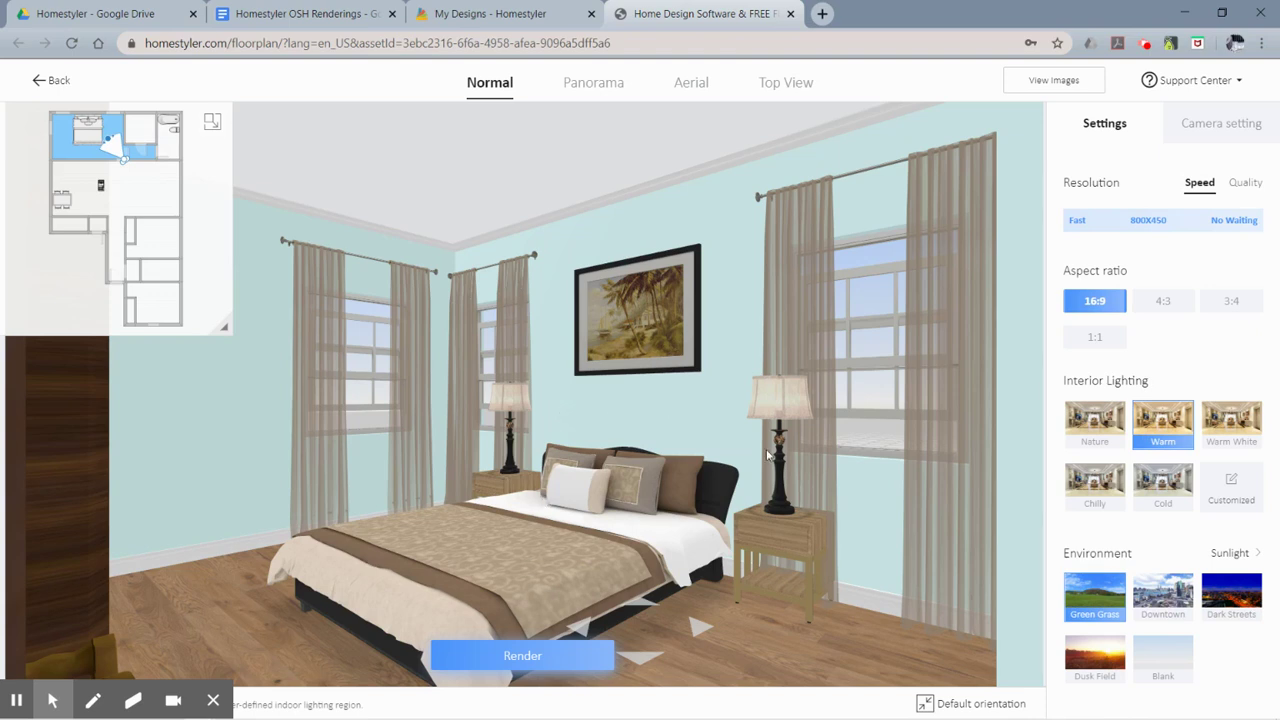
# Render the master bedroom view at the Fast 800X450 resolution and open the rendered images
pyautogui.scroll(2, 555, 357)
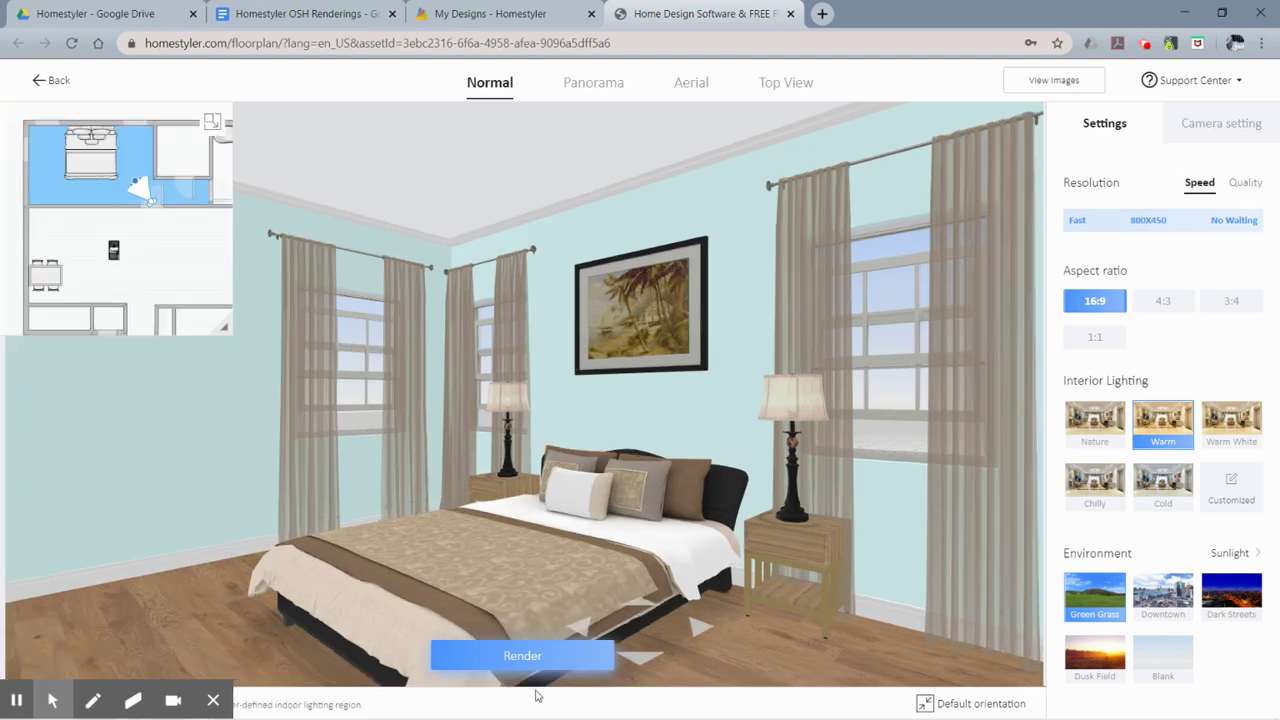
pyautogui.click(528, 655)
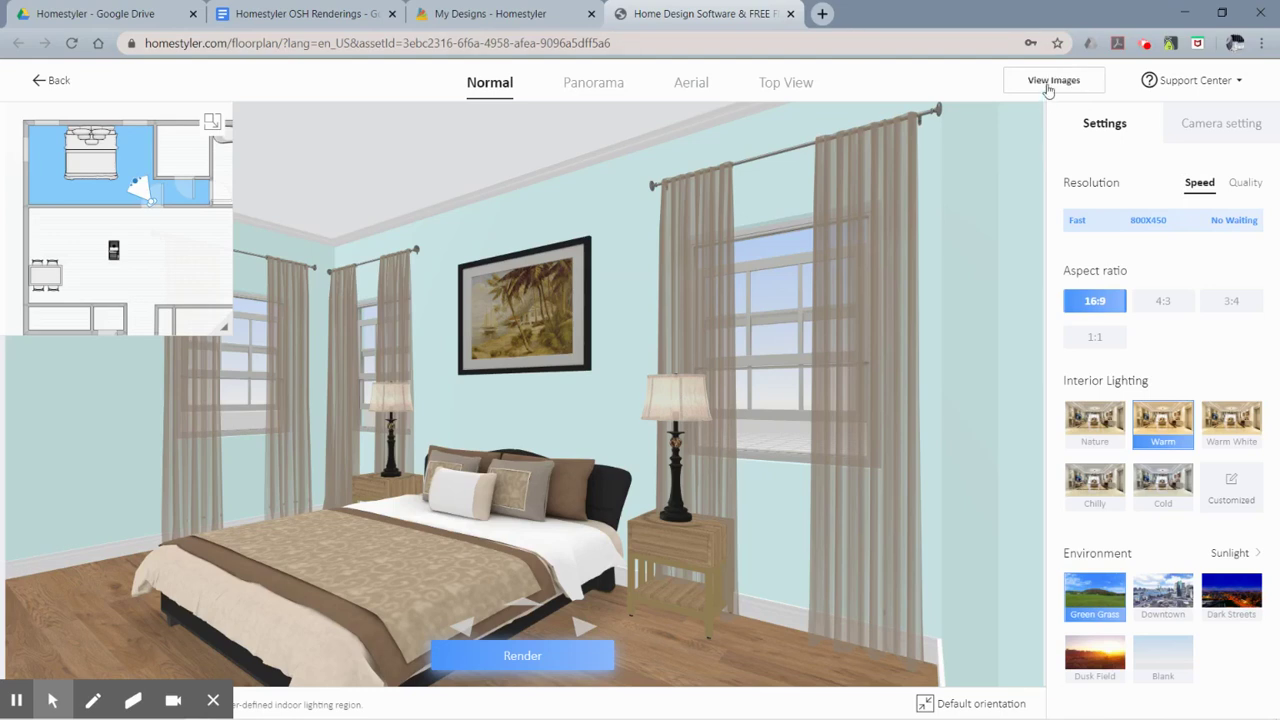
pyautogui.click(1048, 82)
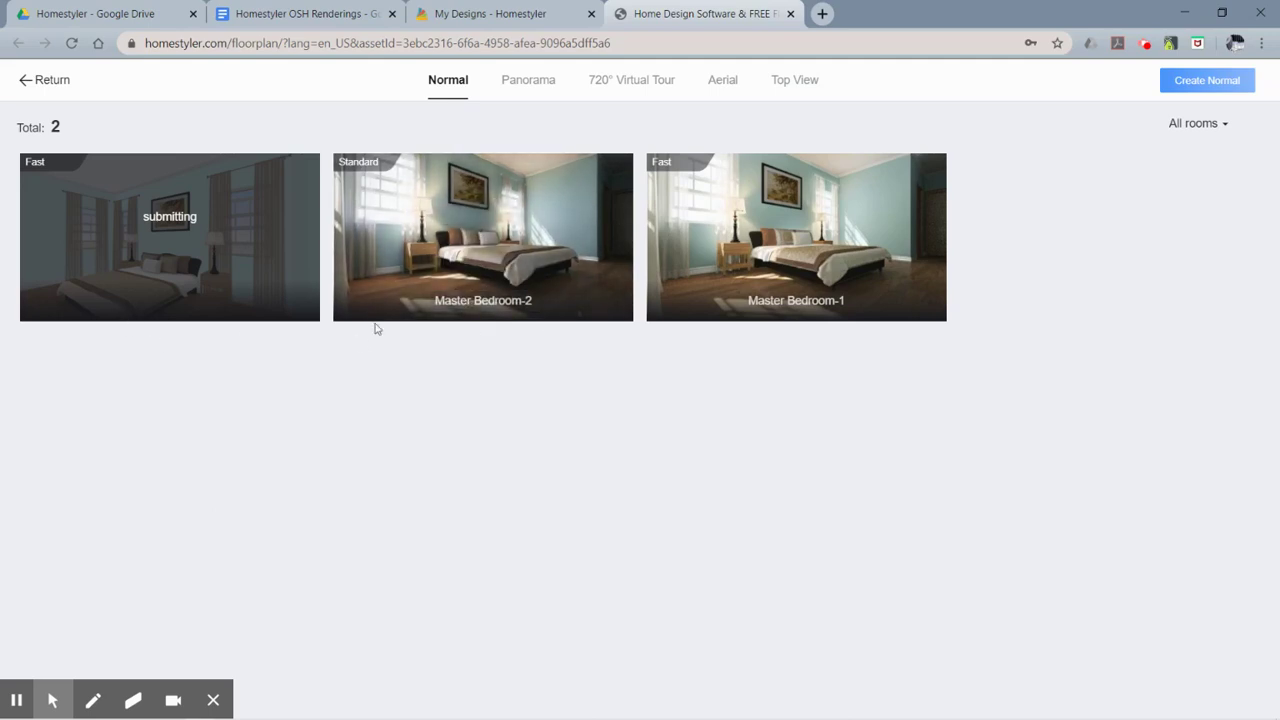
# Review the kitchen rendering requirements in the Homestyler OSH Renderings document and return to the rendered images
pyautogui.click(245, 18)
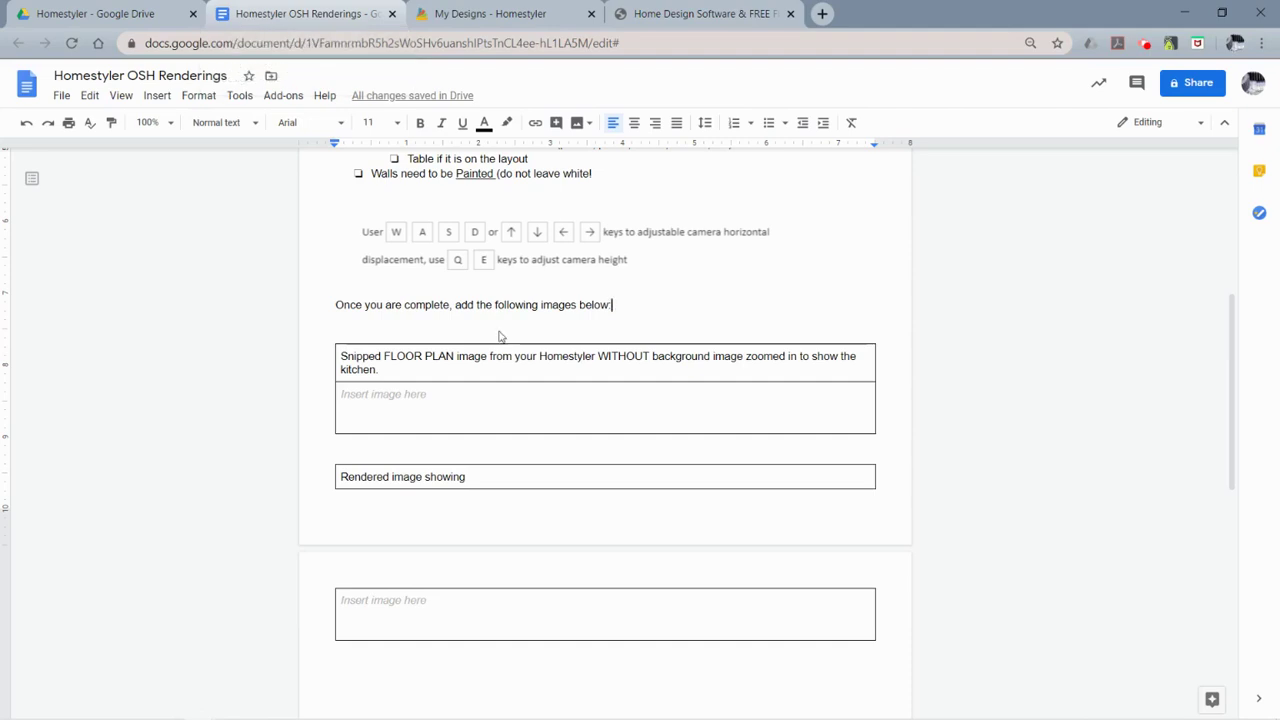
pyautogui.scroll(5, 432, 613)
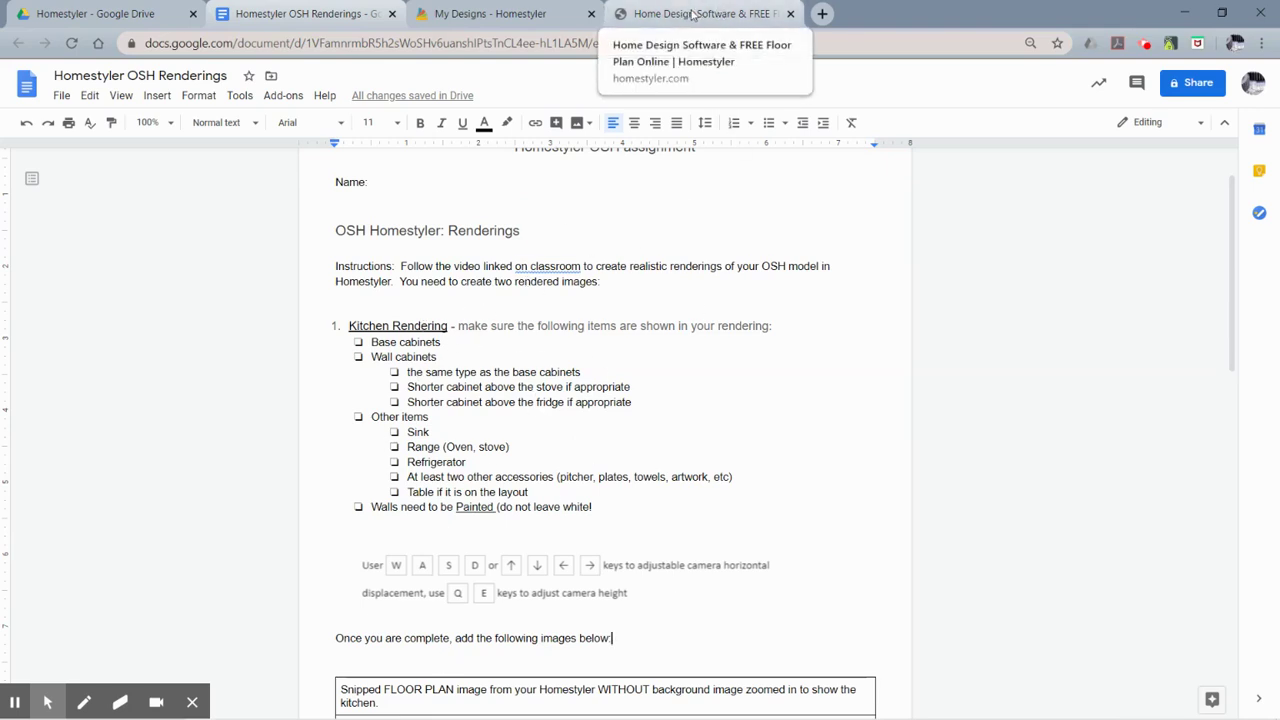
pyautogui.click(690, 14)
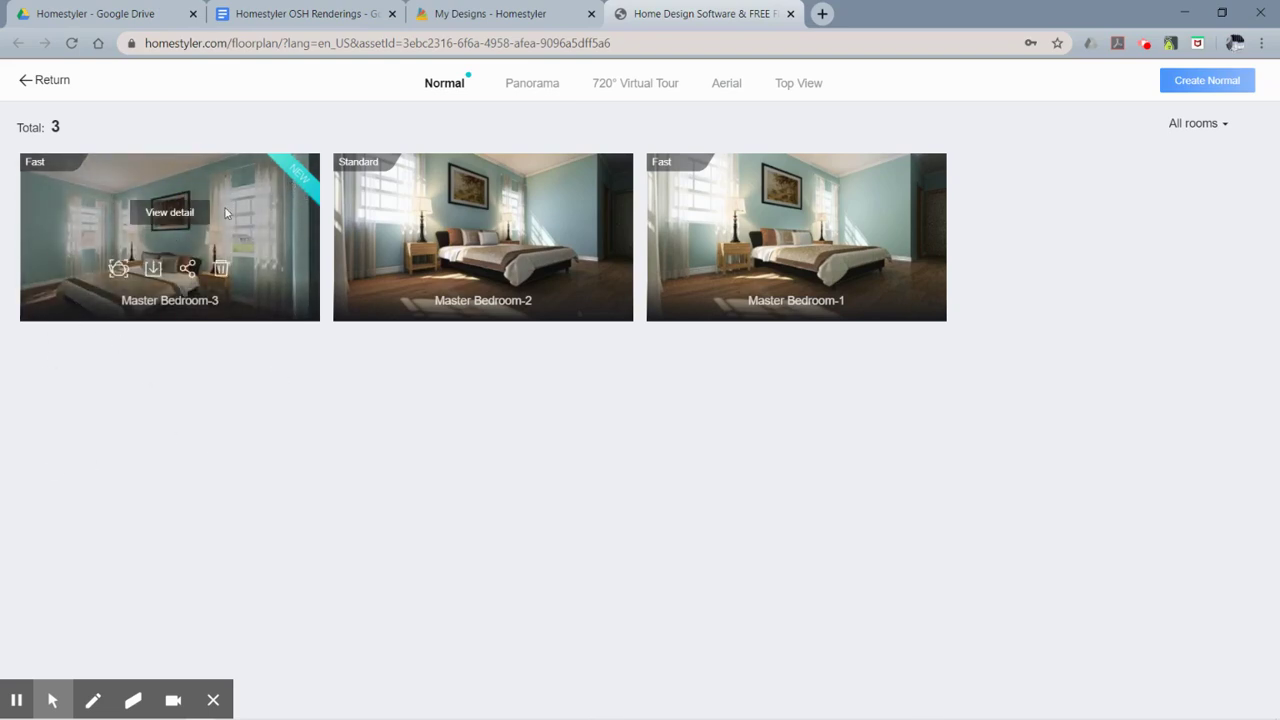
# Compare the detail views of the Master Bedroom-3, Master Bedroom-1 and Master Bedroom-2 renders
pyautogui.click(155, 214)
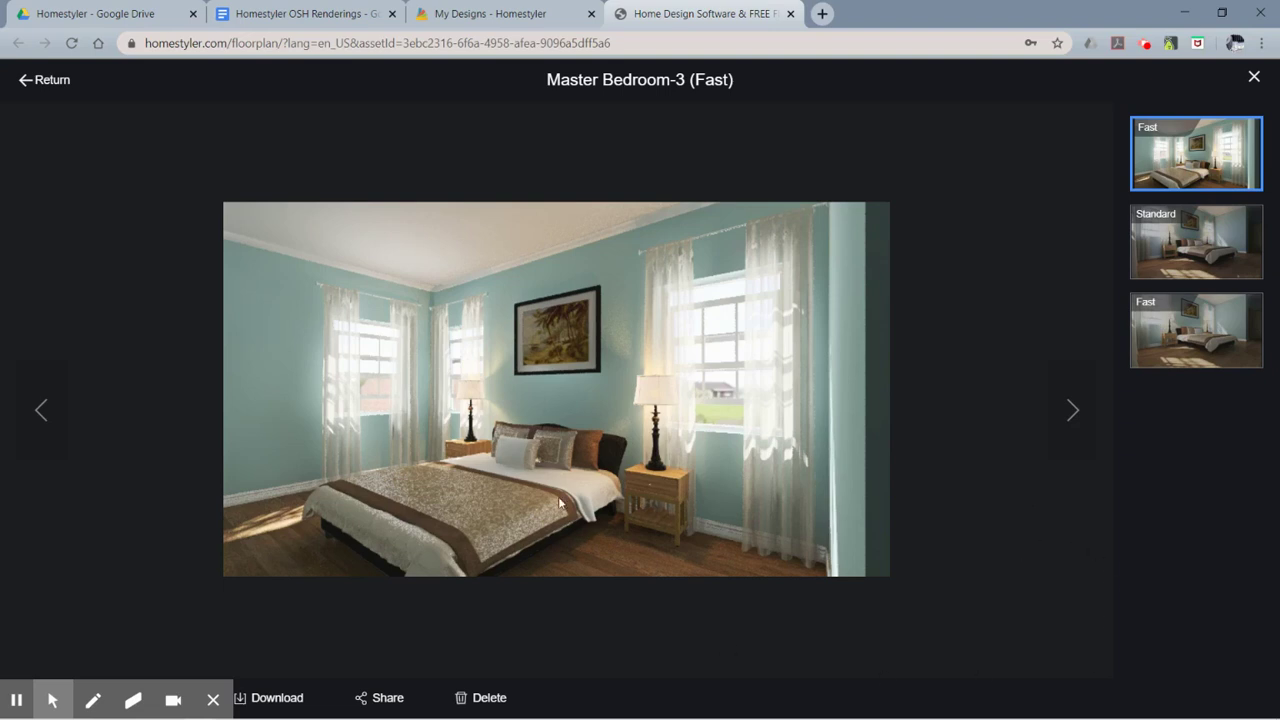
pyautogui.click(1213, 323)
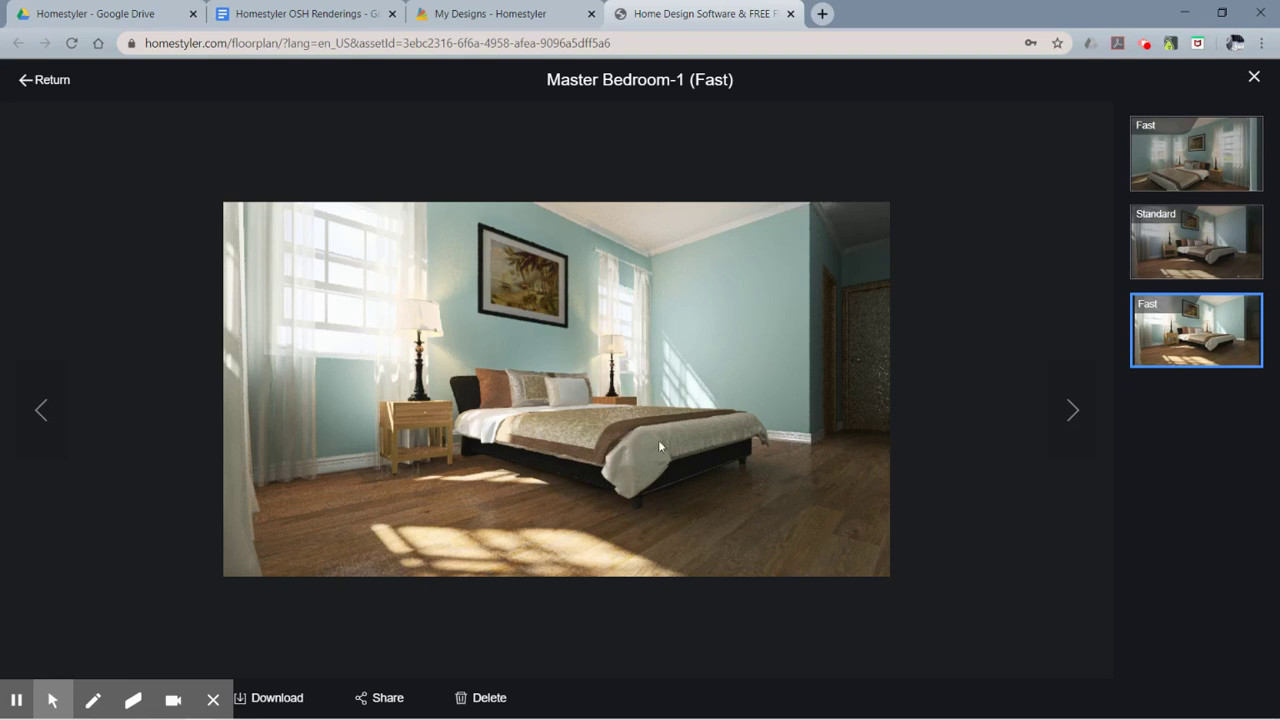
pyautogui.click(1240, 262)
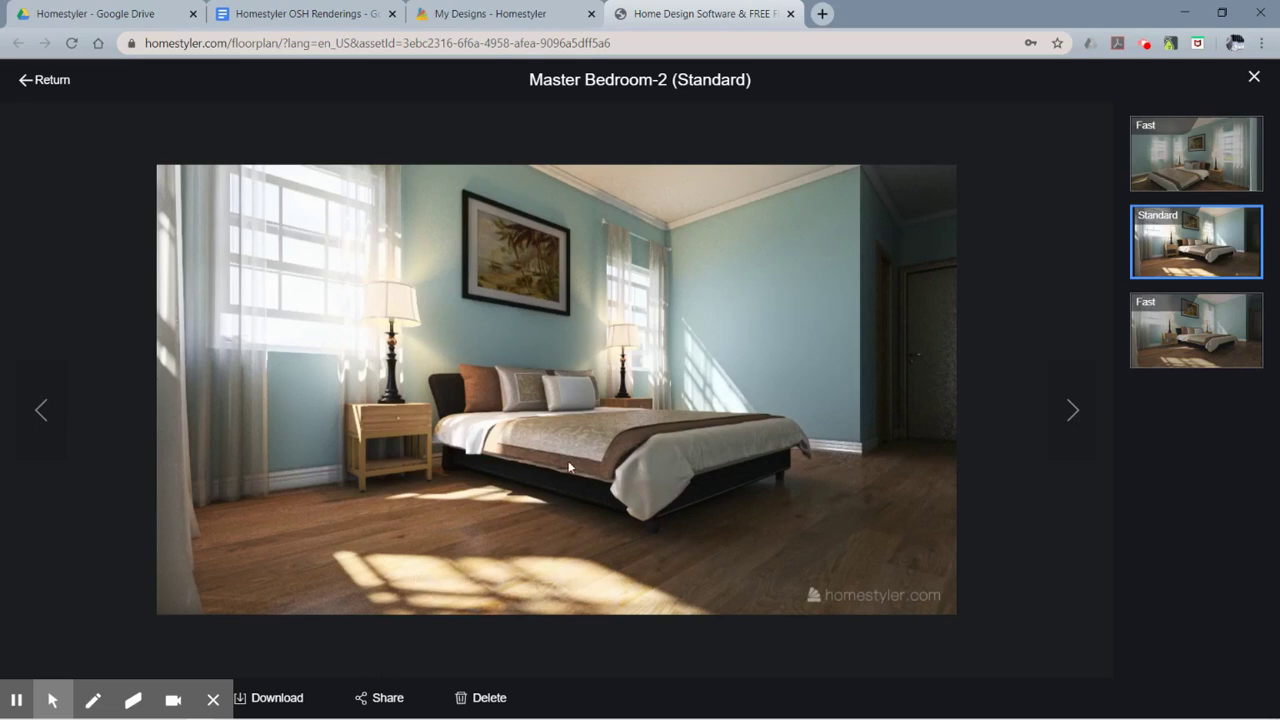
pyautogui.click(66, 84)
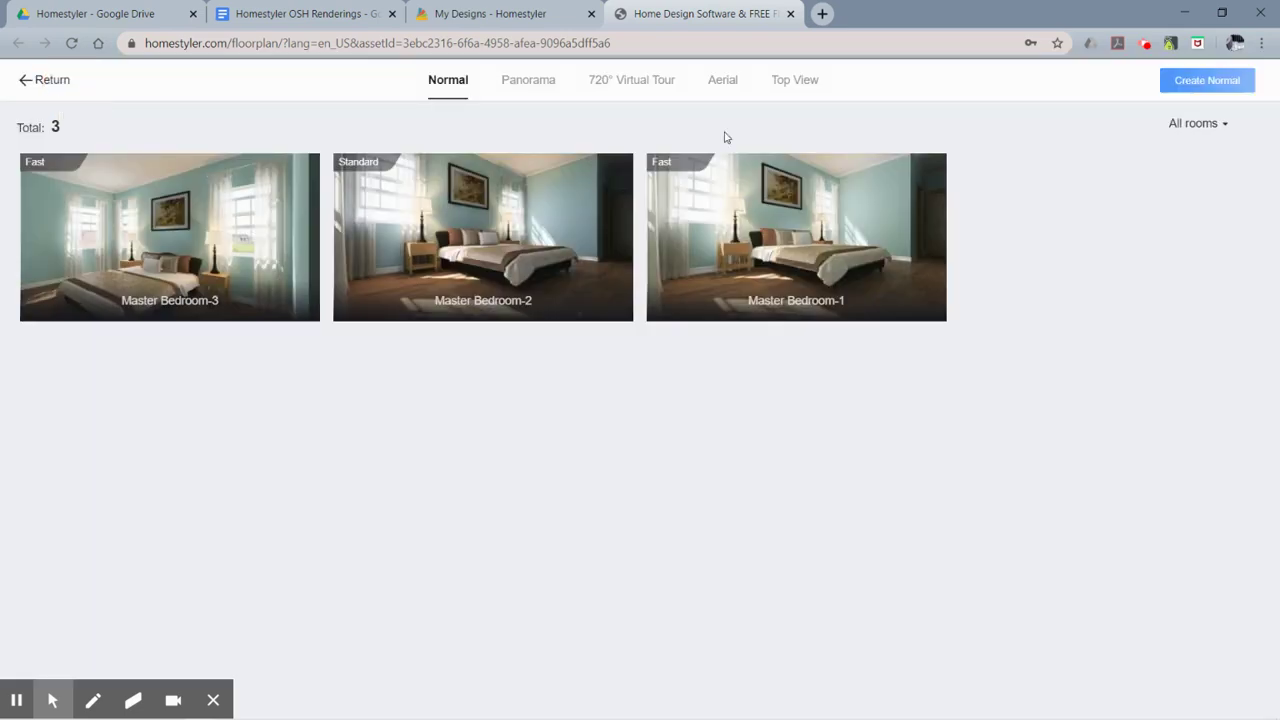
# Return to the render setup, set the resolution to Quality with Standard 960X540, and open the sunlight settings
pyautogui.click(44, 86)
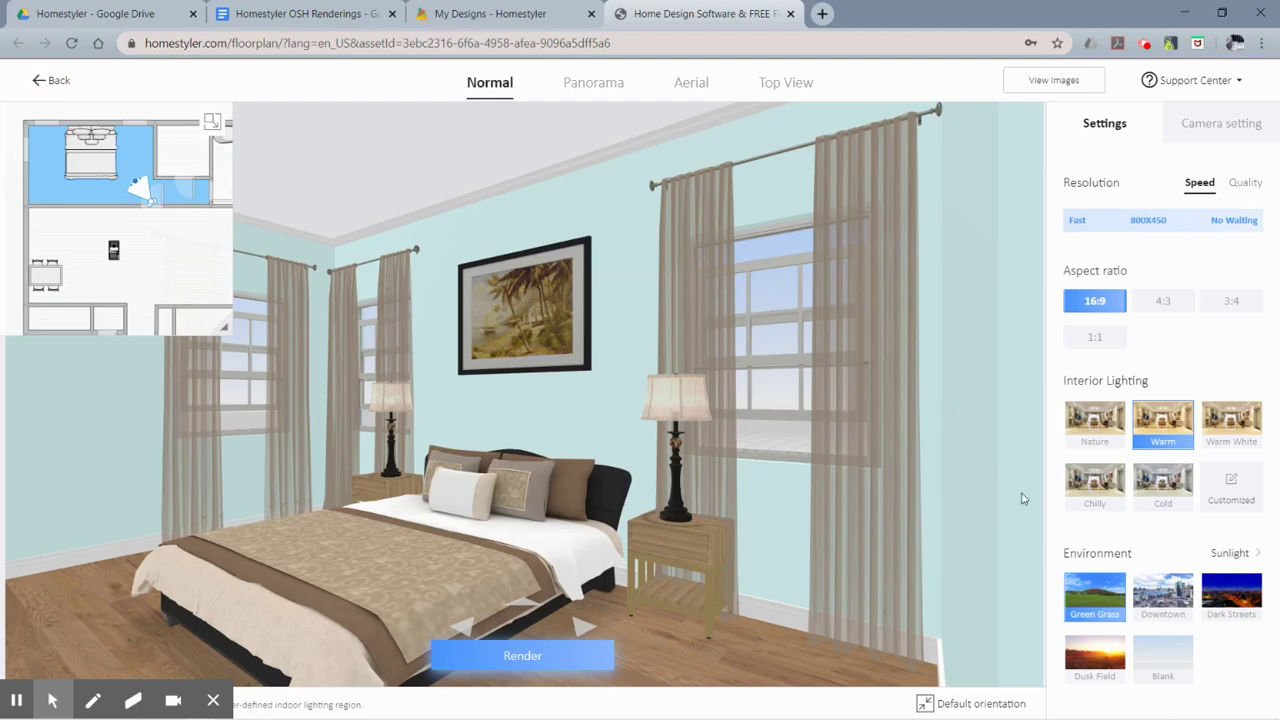
pyautogui.click(1241, 188)
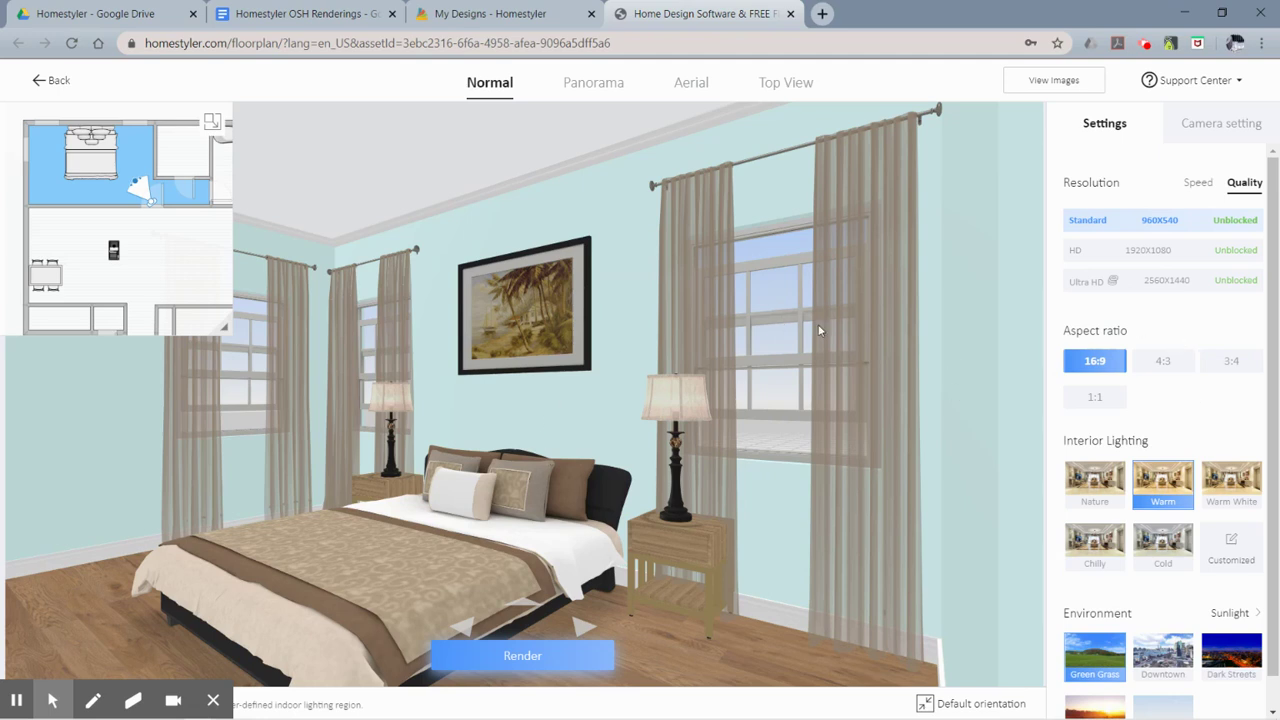
pyautogui.click(1230, 613)
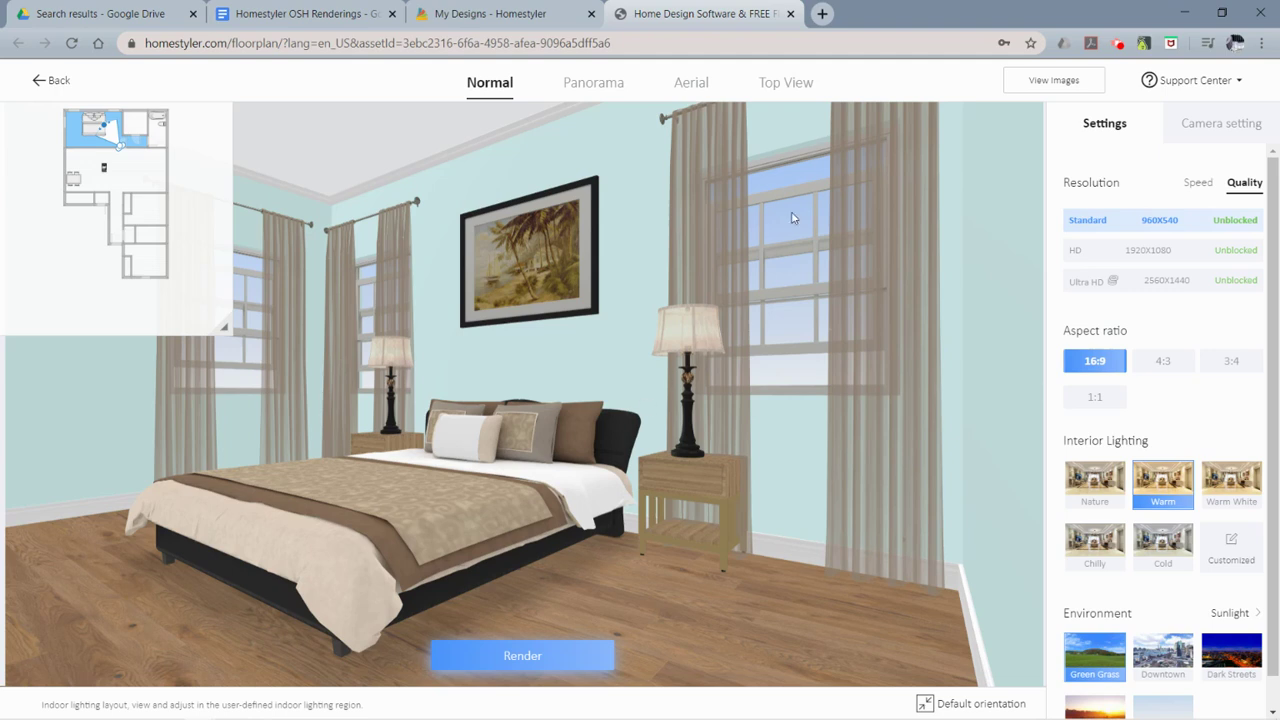
# Download the Master Bedroom-2 image from the rendered images
pyautogui.click(1056, 82)
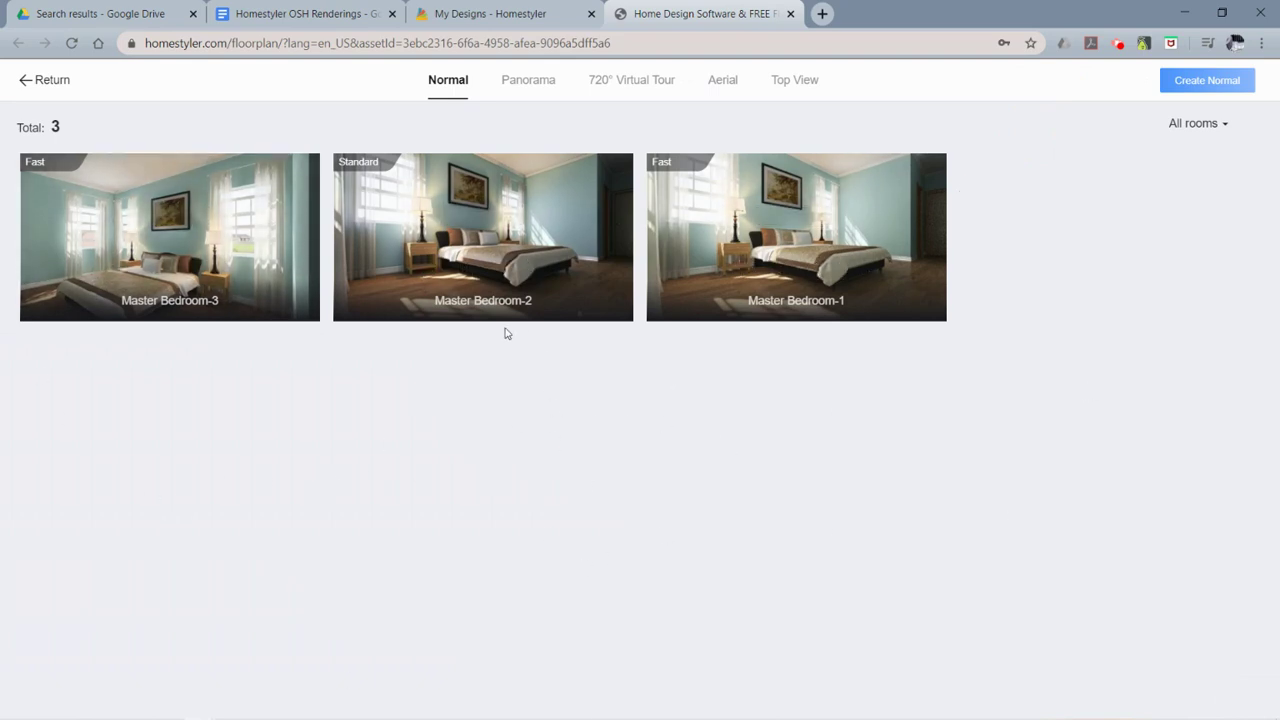
pyautogui.moveTo(346, 180)
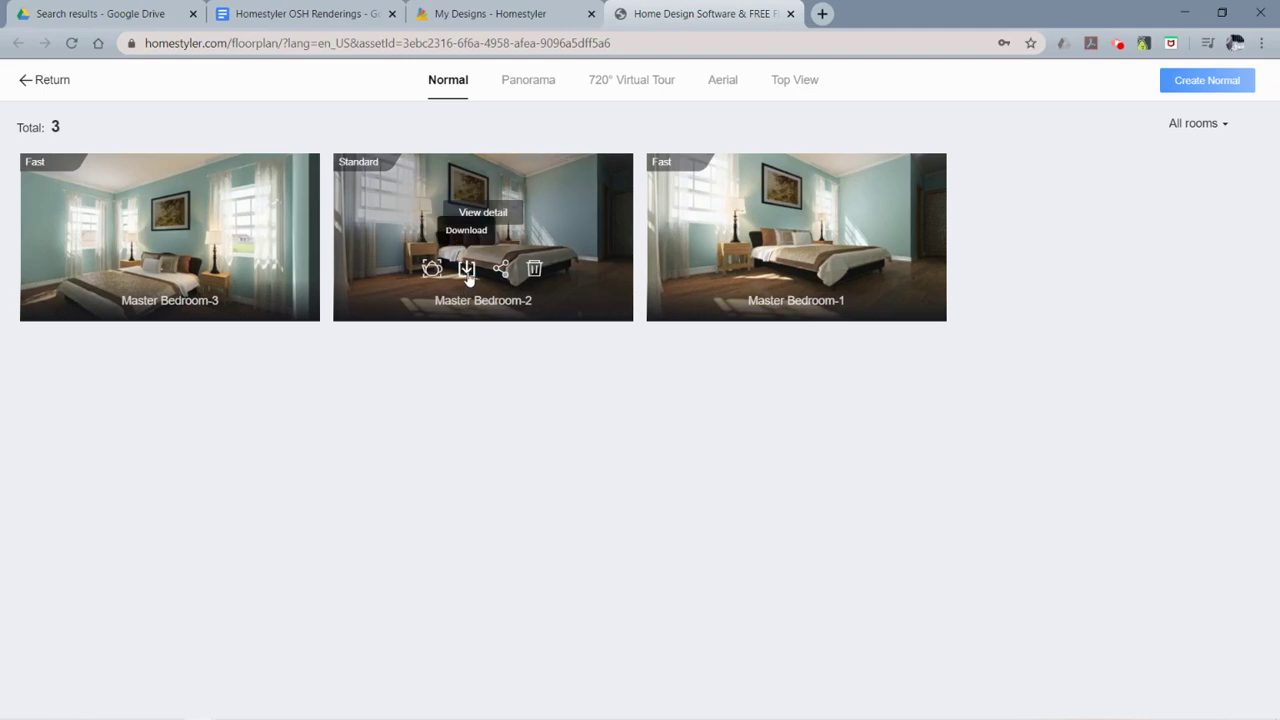
pyautogui.click(468, 274)
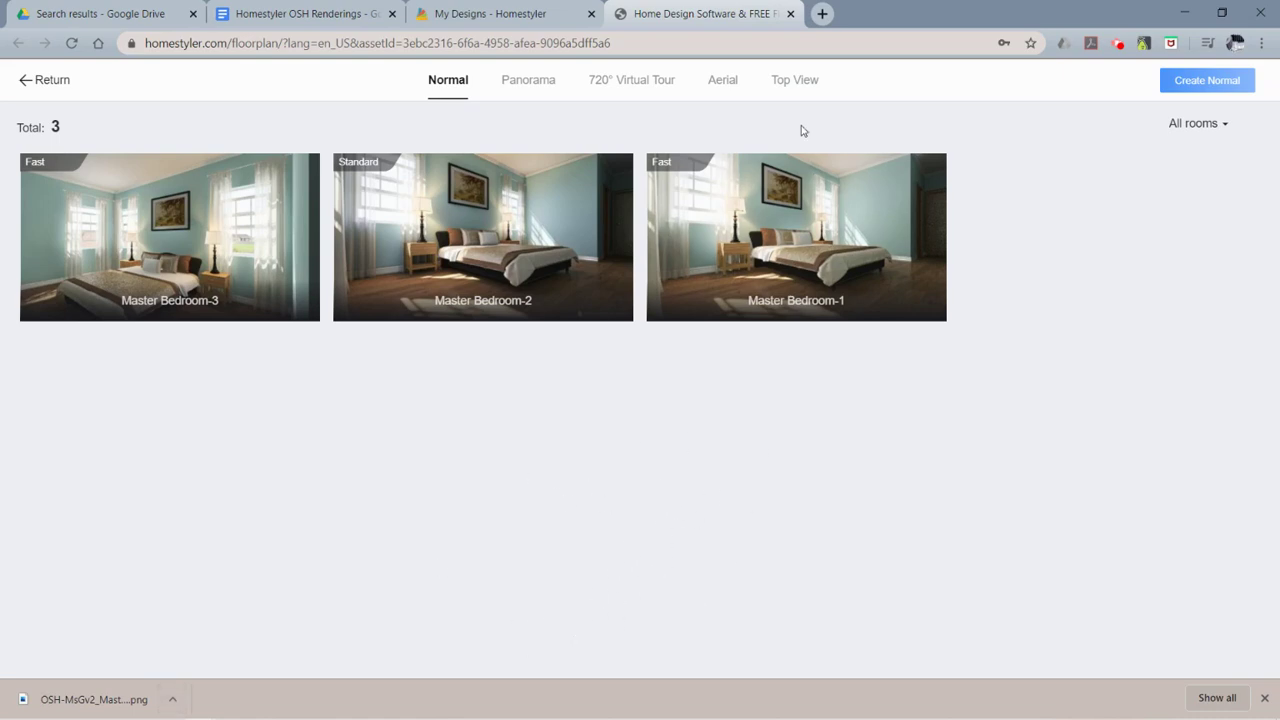
# Open Google Classroom in a new browser tab
pyautogui.click(822, 13)
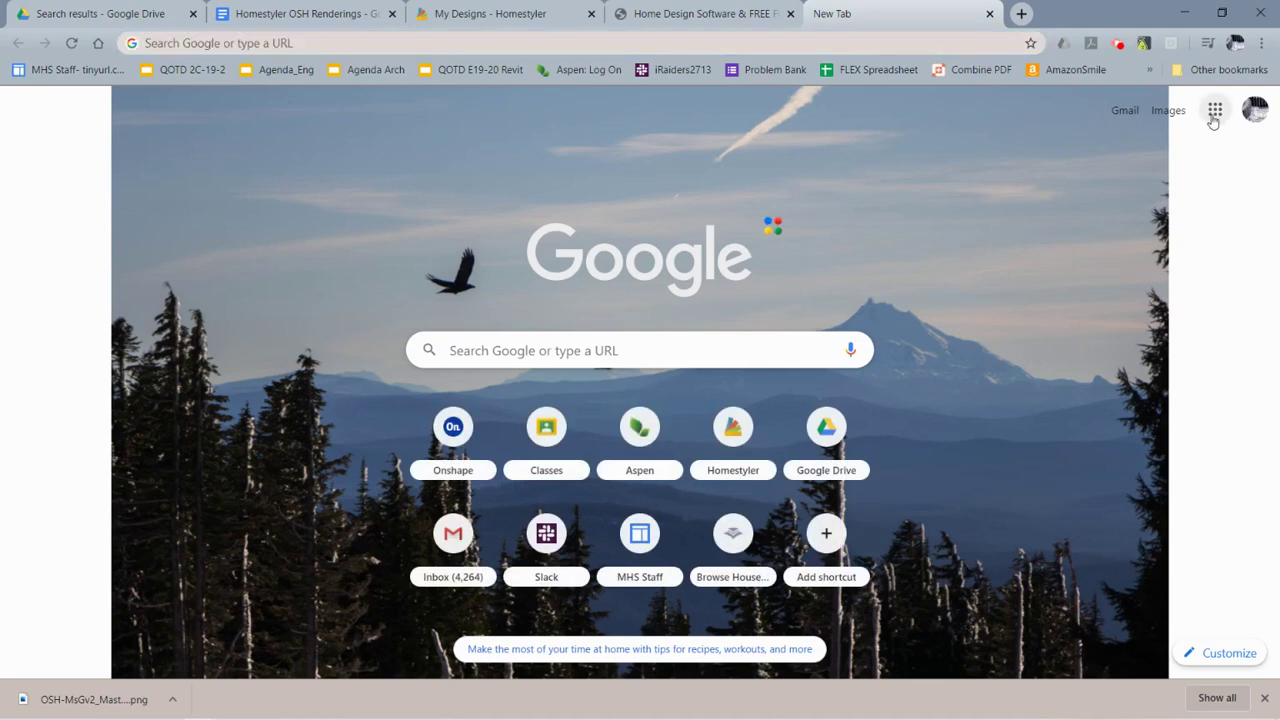
pyautogui.click(1215, 110)
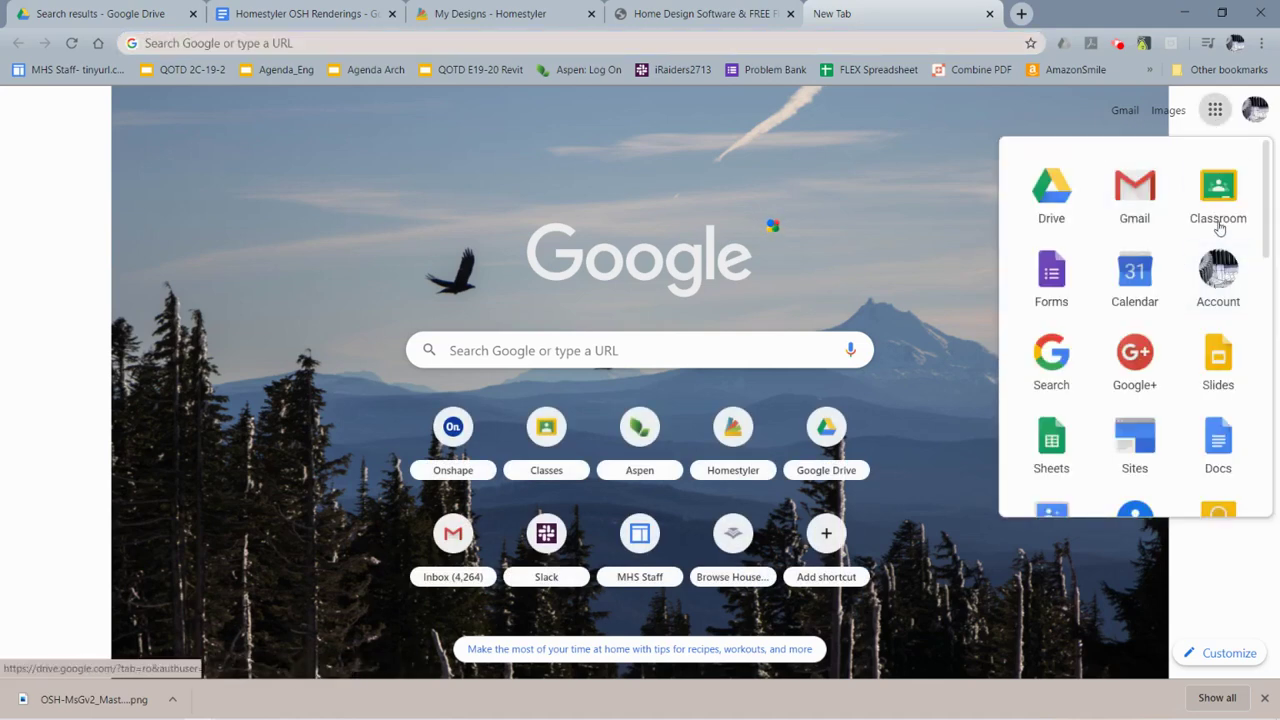
pyautogui.click(1222, 226)
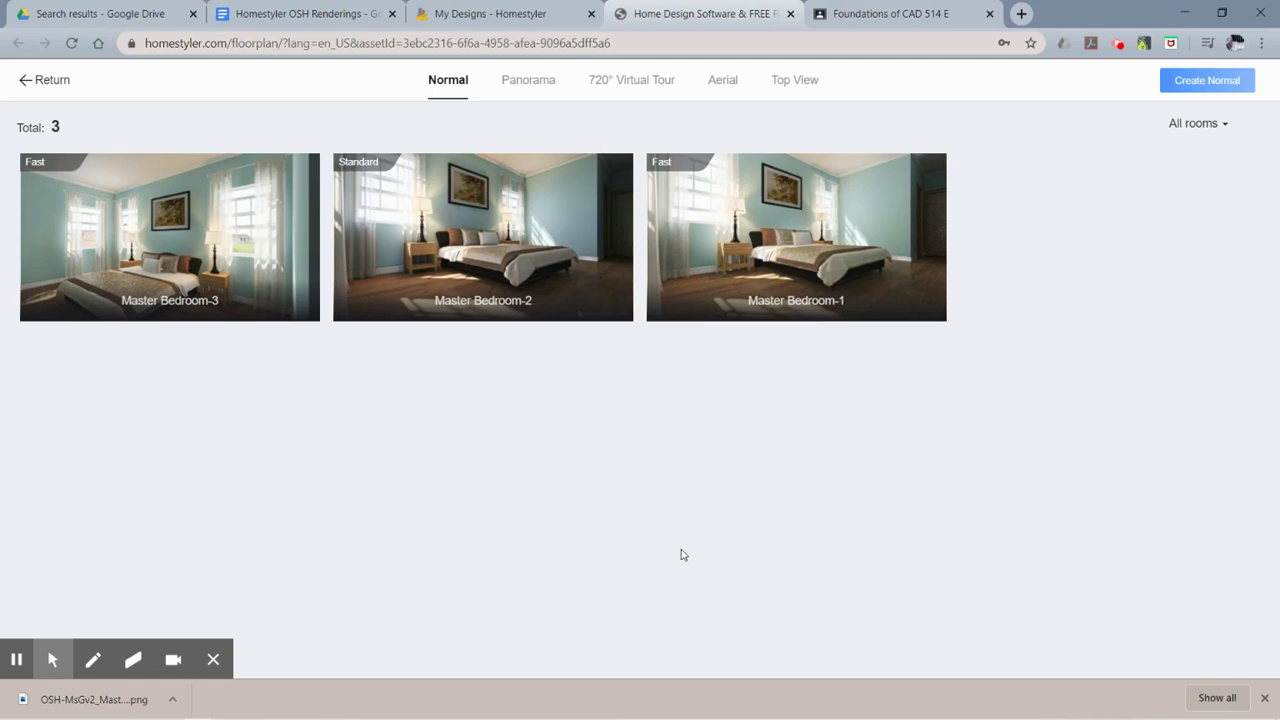
# Open the detail view of the Master Bedroom-2 render and capture the whole image as a new snip with Snipping Tool
pyautogui.click(213, 659)
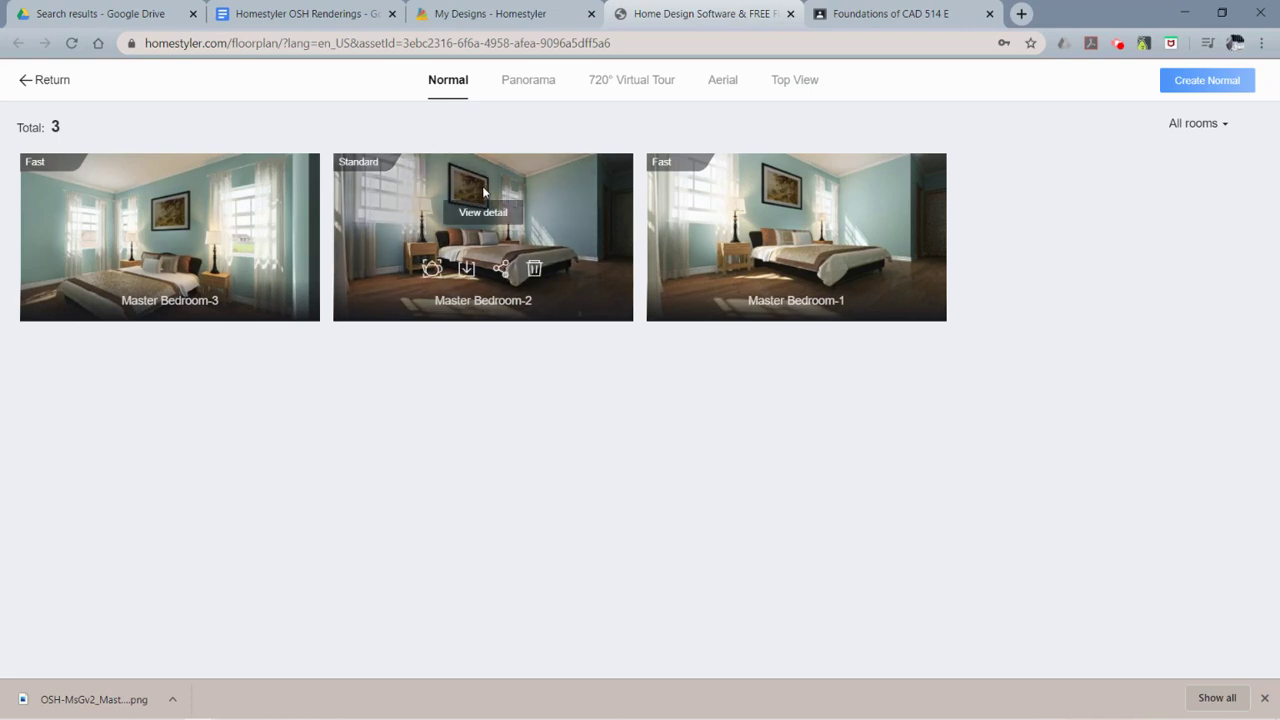
pyautogui.click(484, 212)
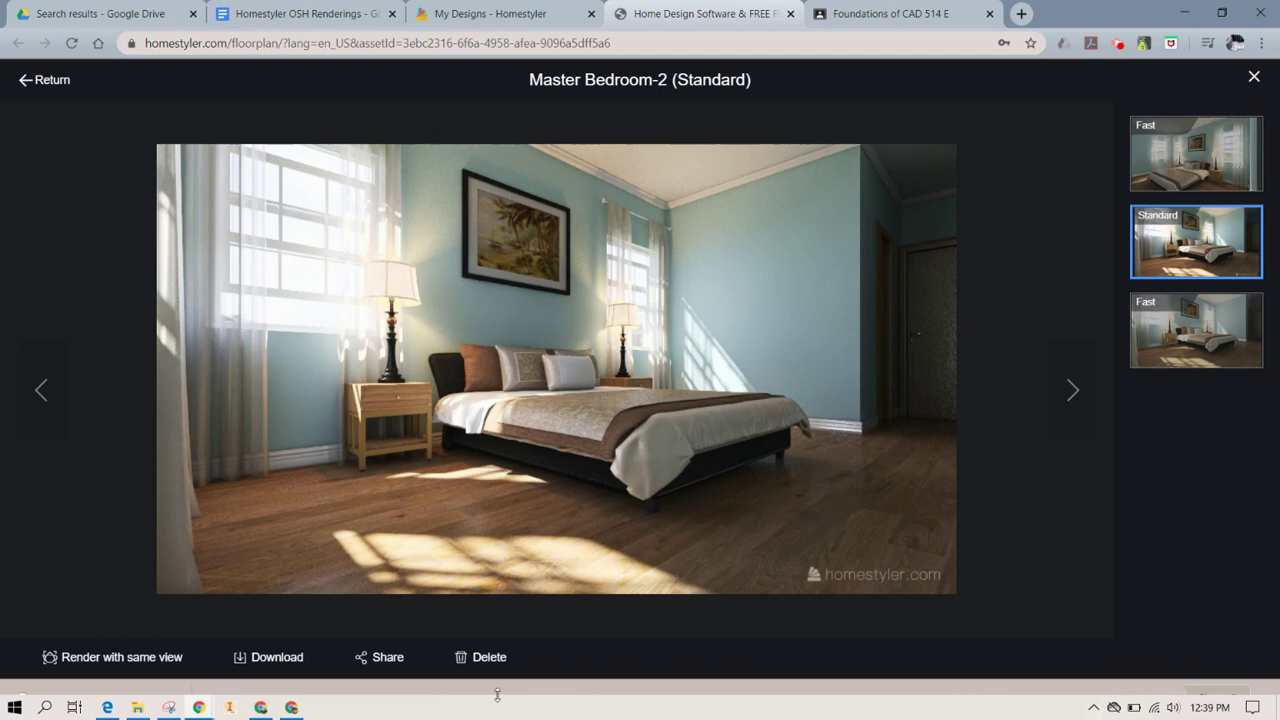
pyautogui.moveTo(169, 708)
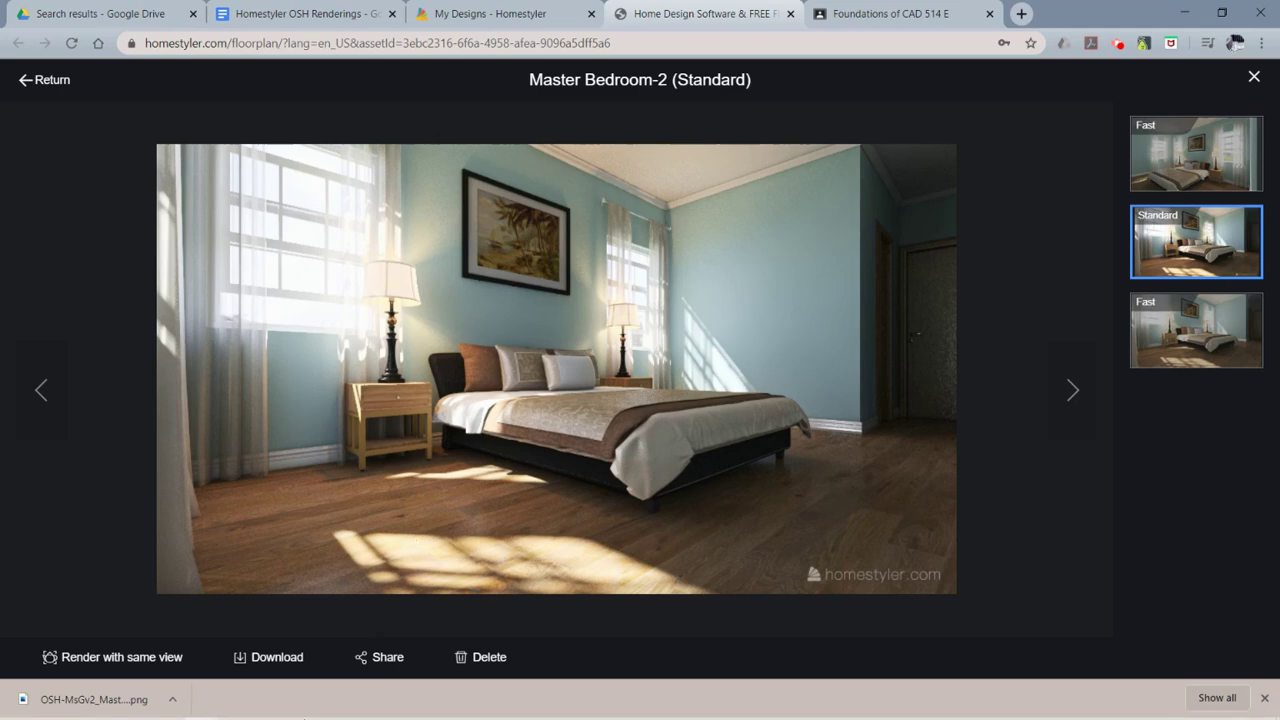
pyautogui.click(168, 707)
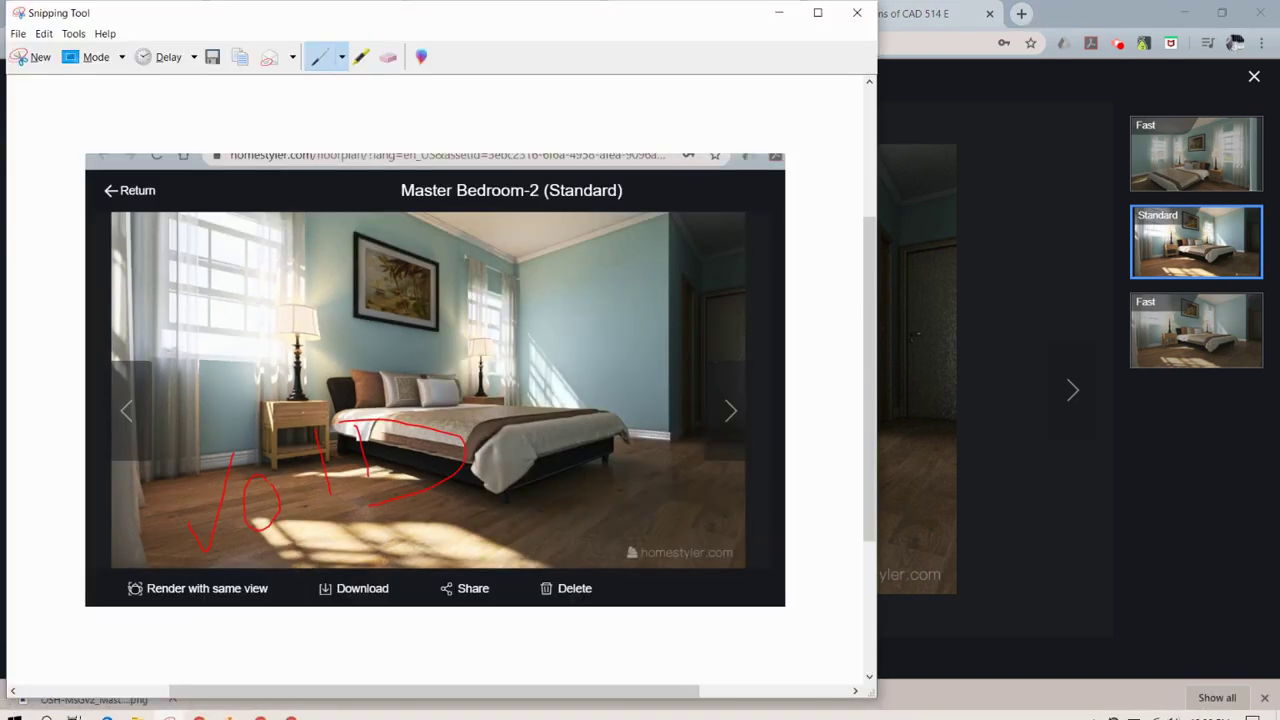
pyautogui.click(33, 57)
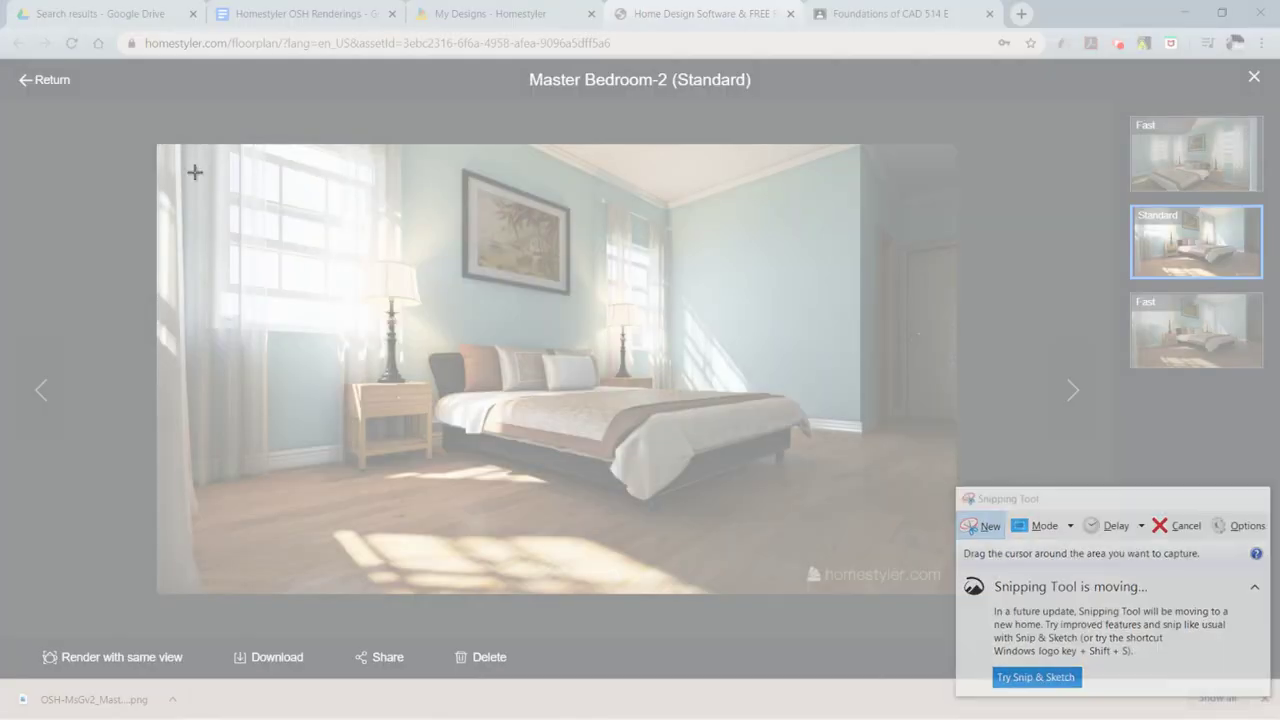
pyautogui.moveTo(154, 145); pyautogui.dragTo(959, 596)
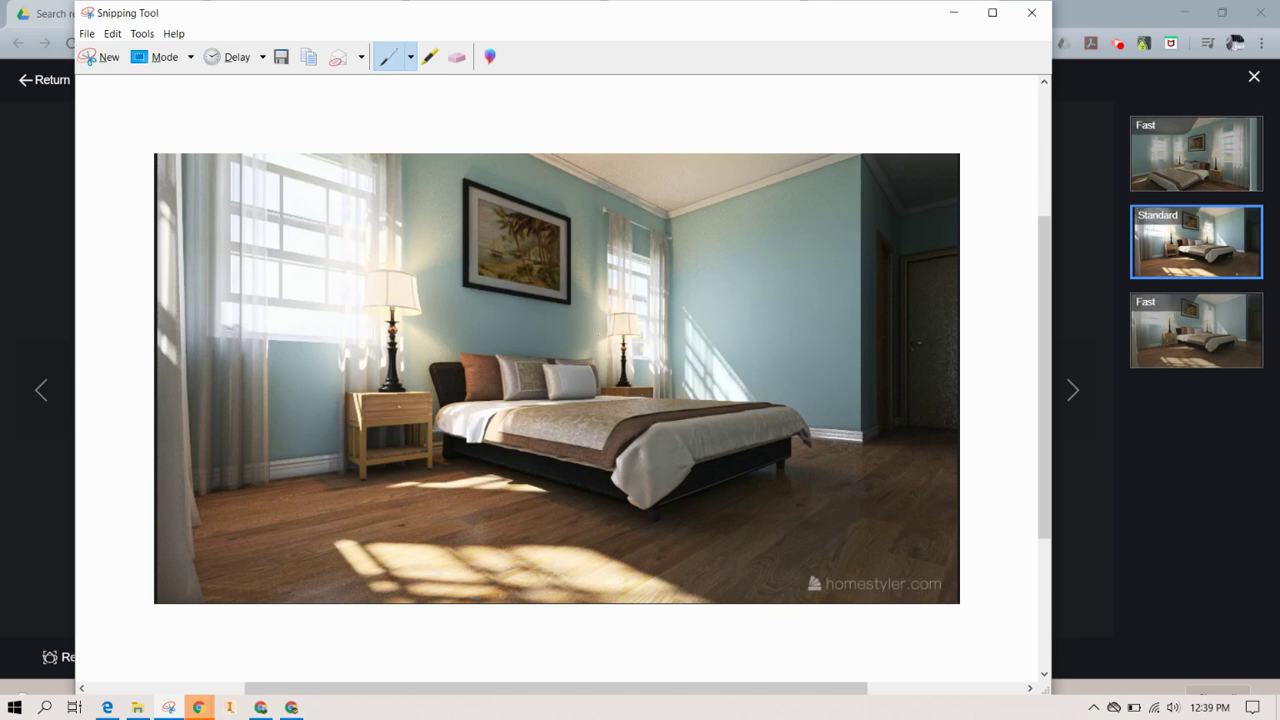
pyautogui.click(1088, 6)
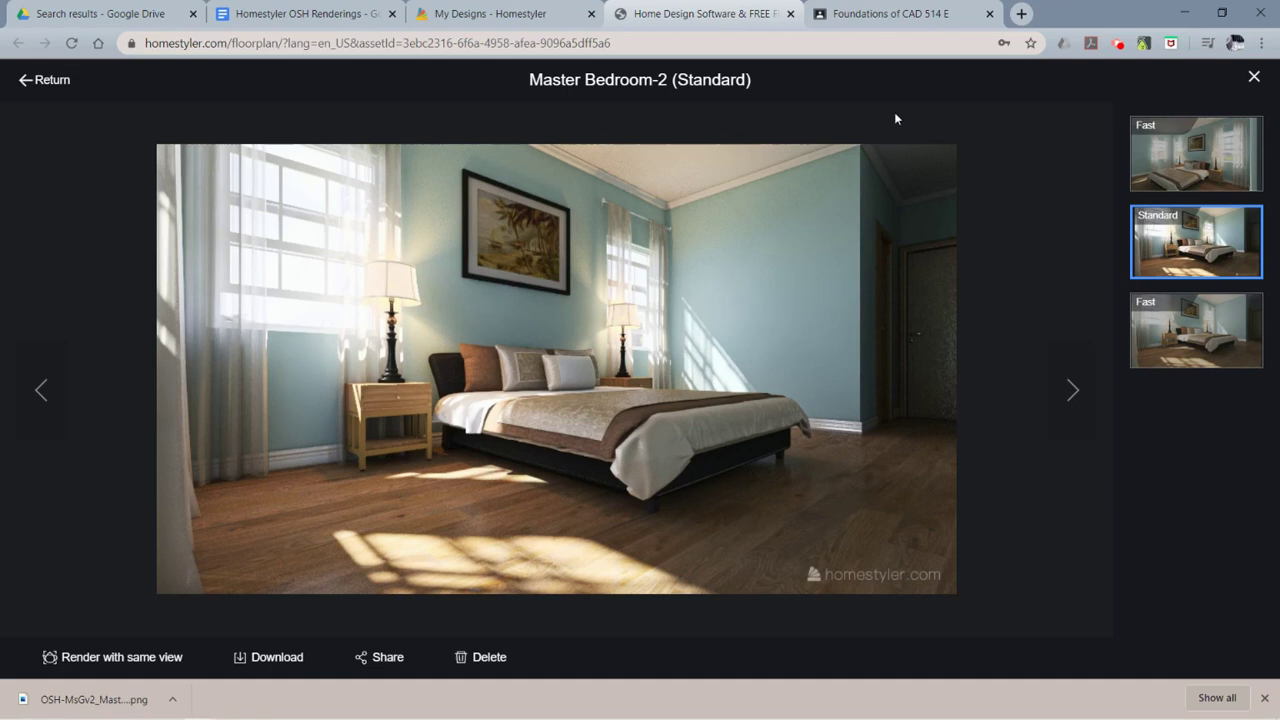
# Leave the rendered images, return to the OSH-MsGv2 design in the 3D editor, and set its visibility to Public
pyautogui.click(1253, 77)
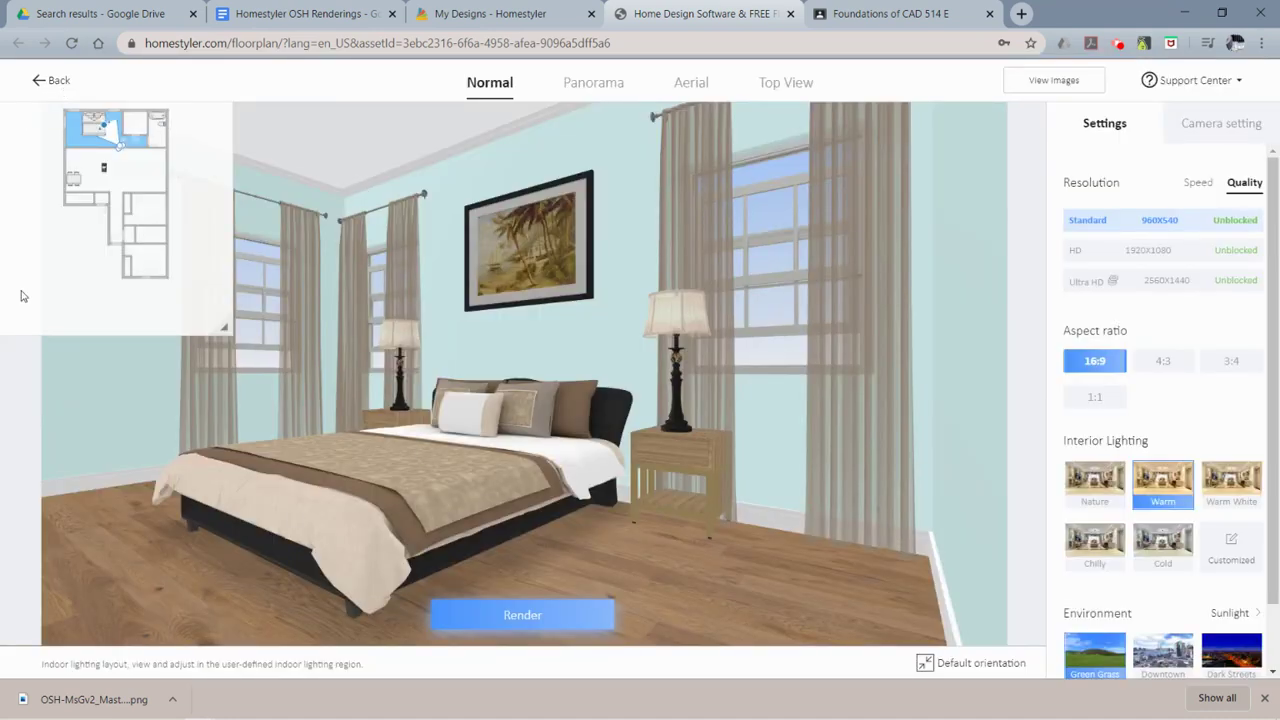
pyautogui.click(50, 80)
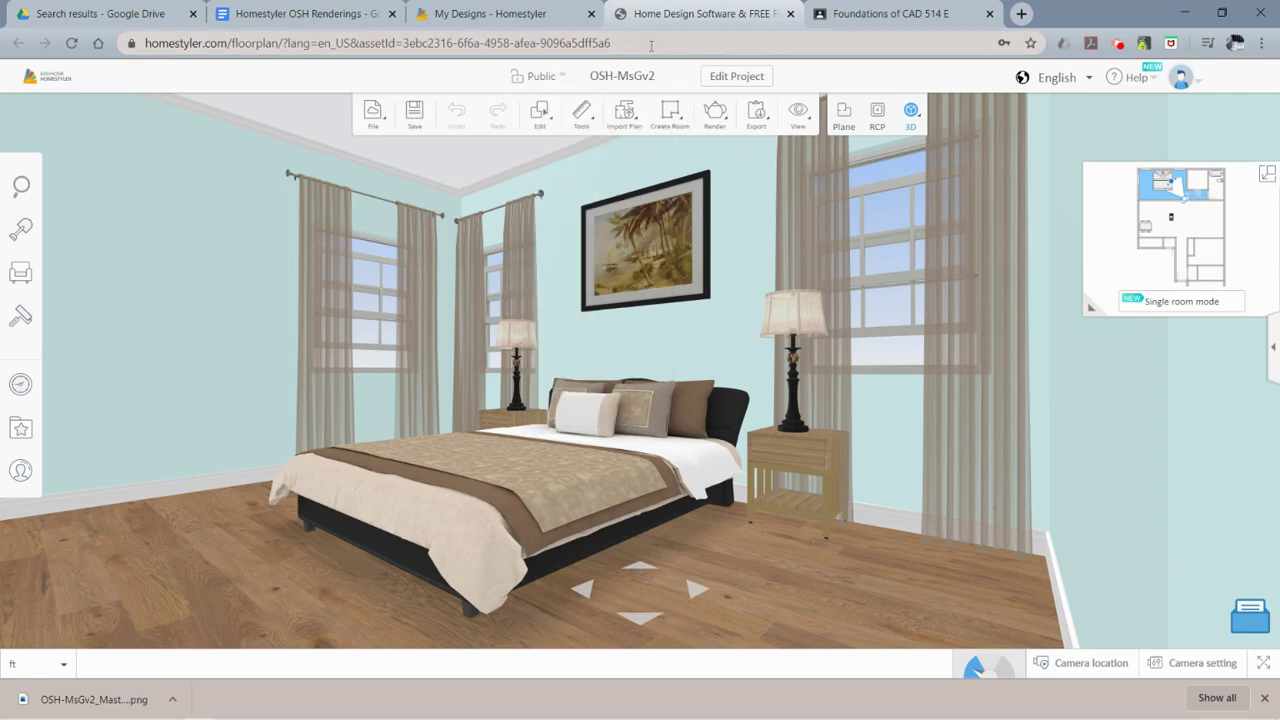
pyautogui.click(545, 78)
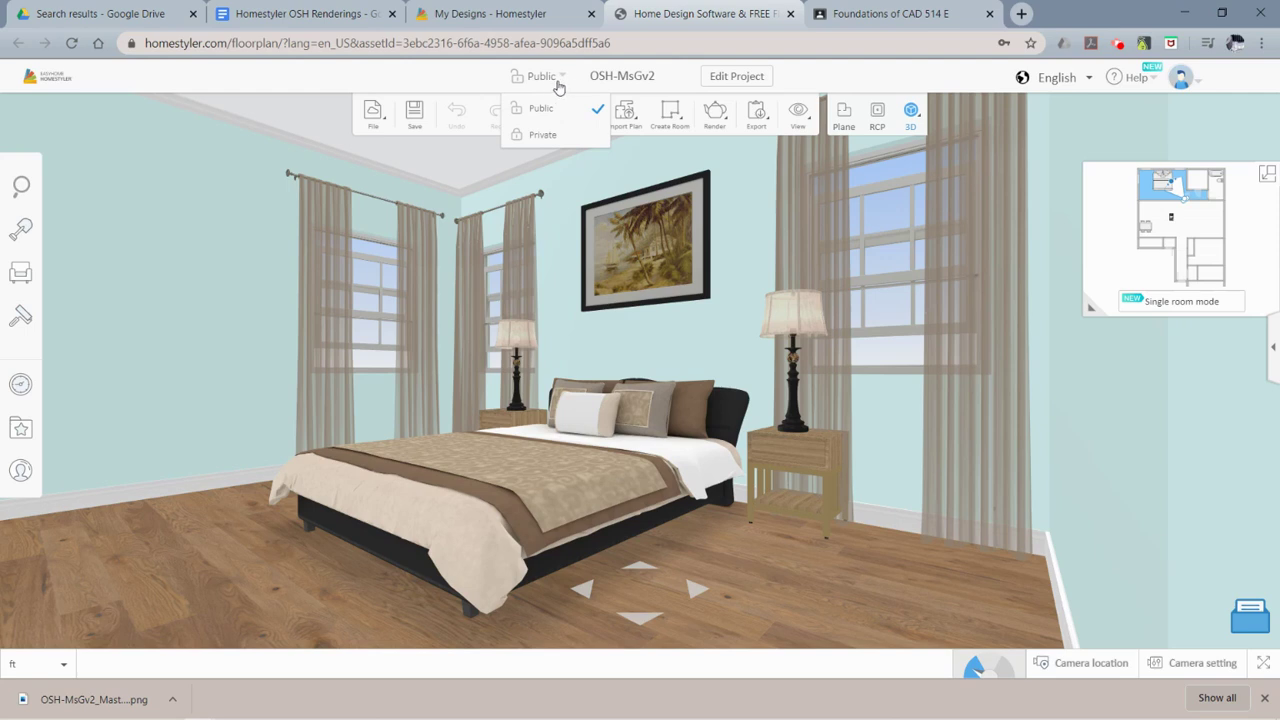
pyautogui.click(545, 108)
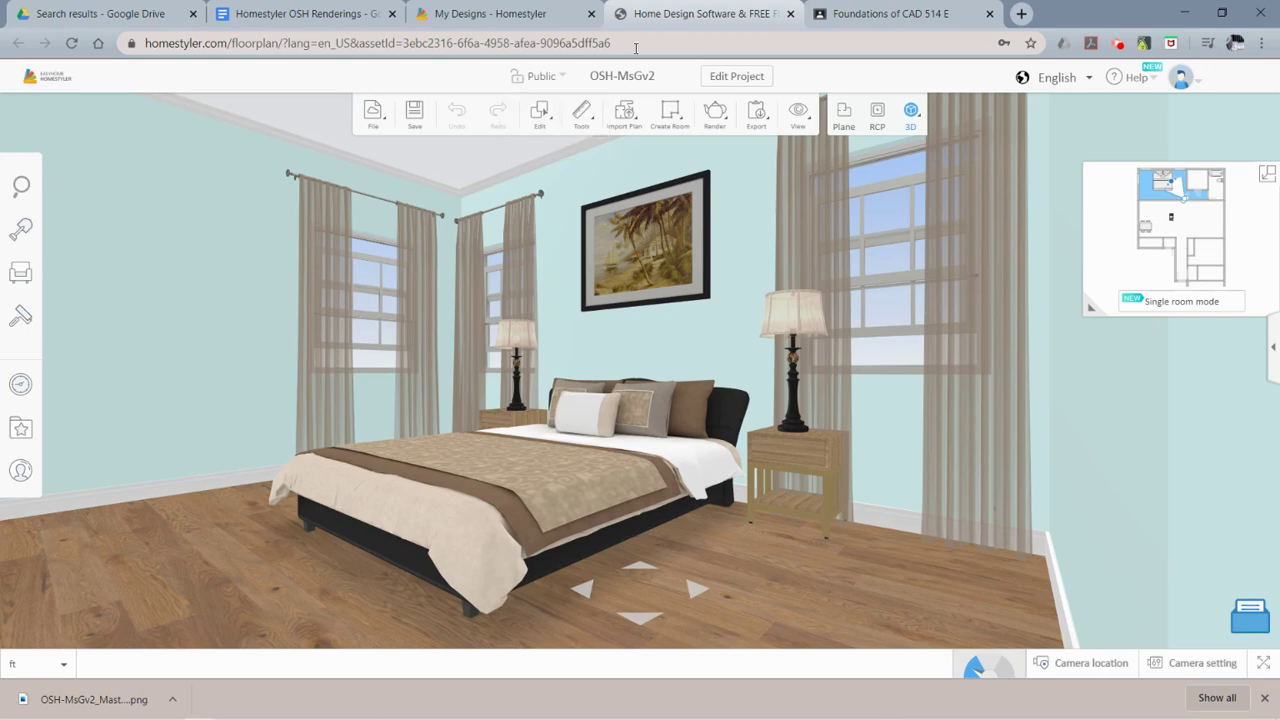
# Select the design's full web address and bring up its copy options
pyautogui.moveTo(633, 45); pyautogui.dragTo(138, 45)
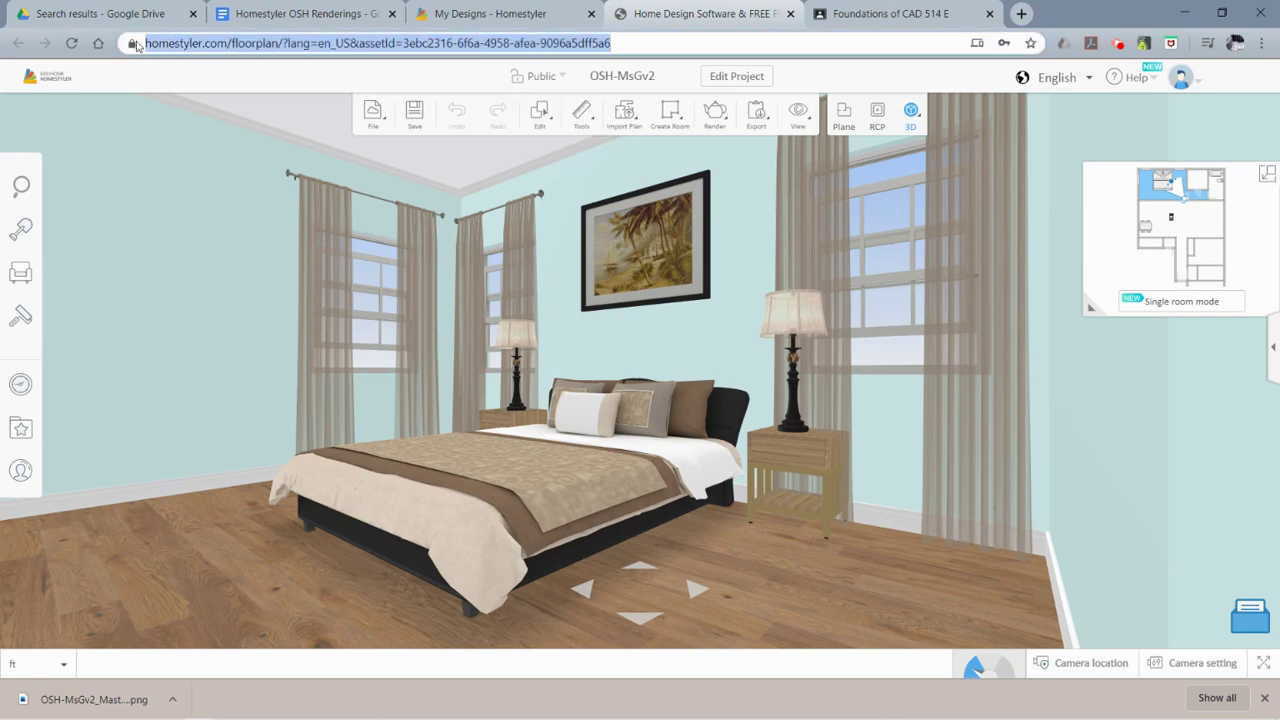
pyautogui.rightClick(226, 43)
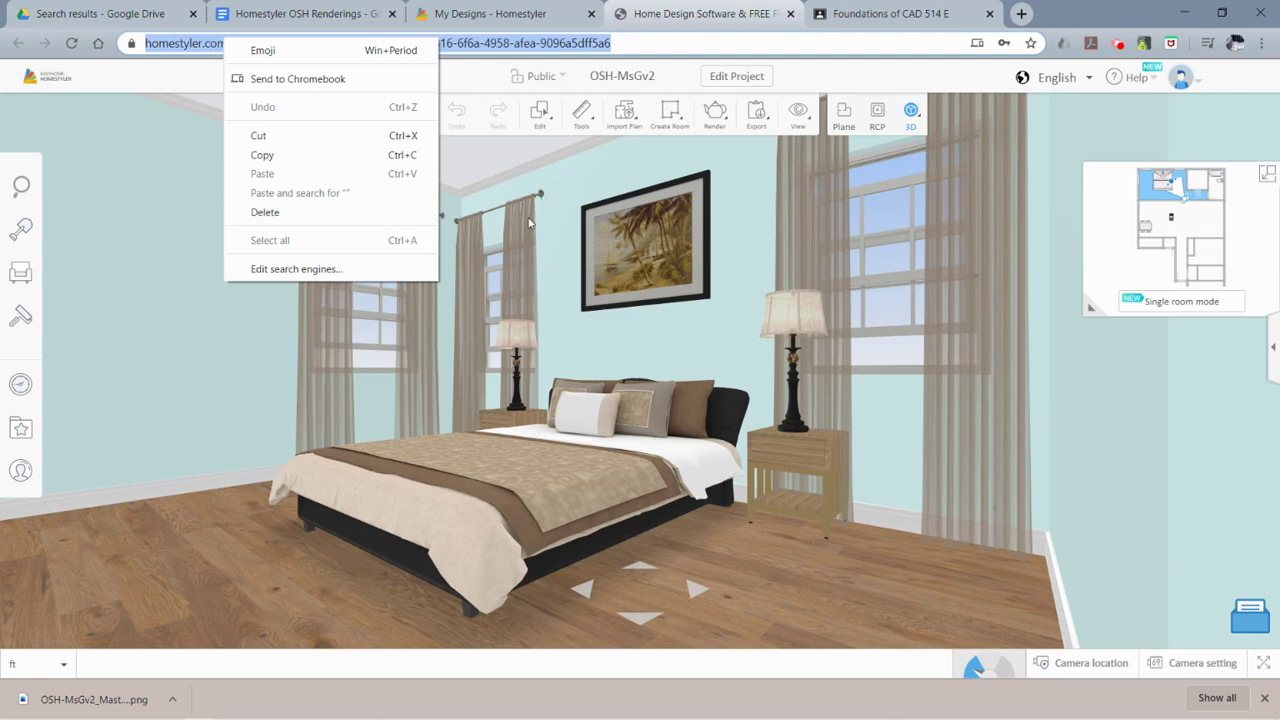
pyautogui.click(685, 56)
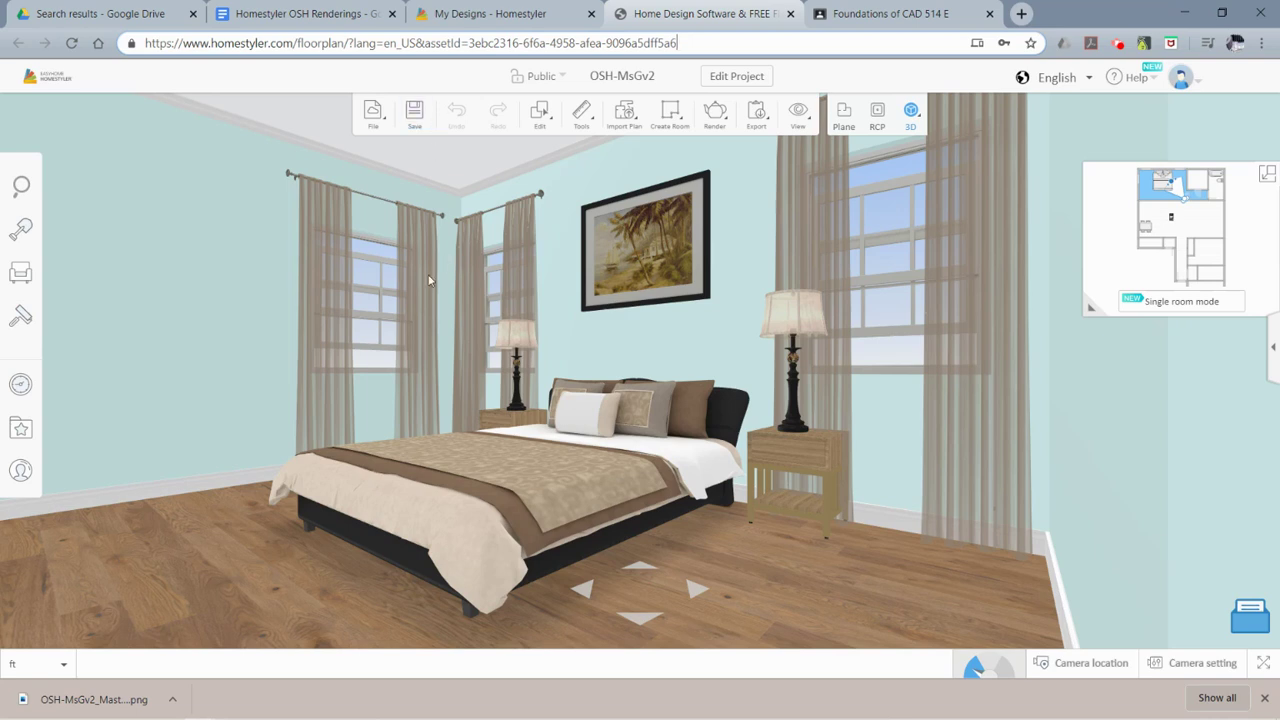
# Save the OSH-MsGv2 design
pyautogui.click(418, 130)
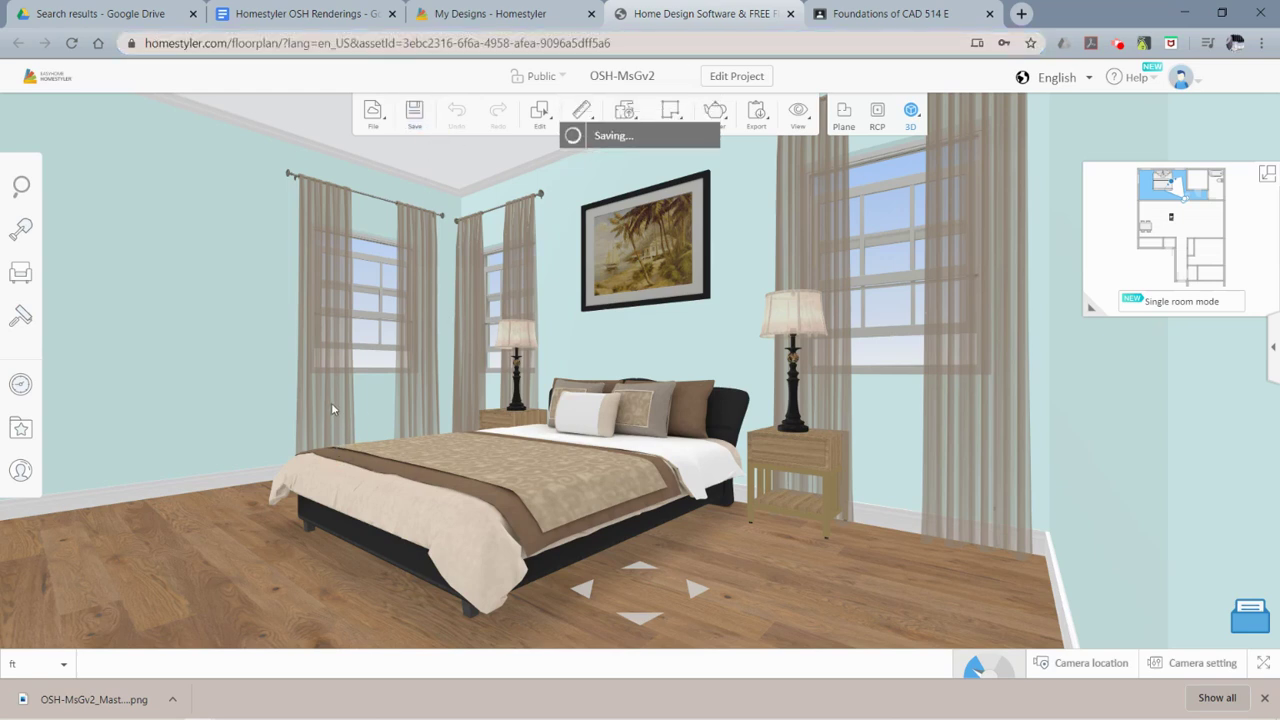